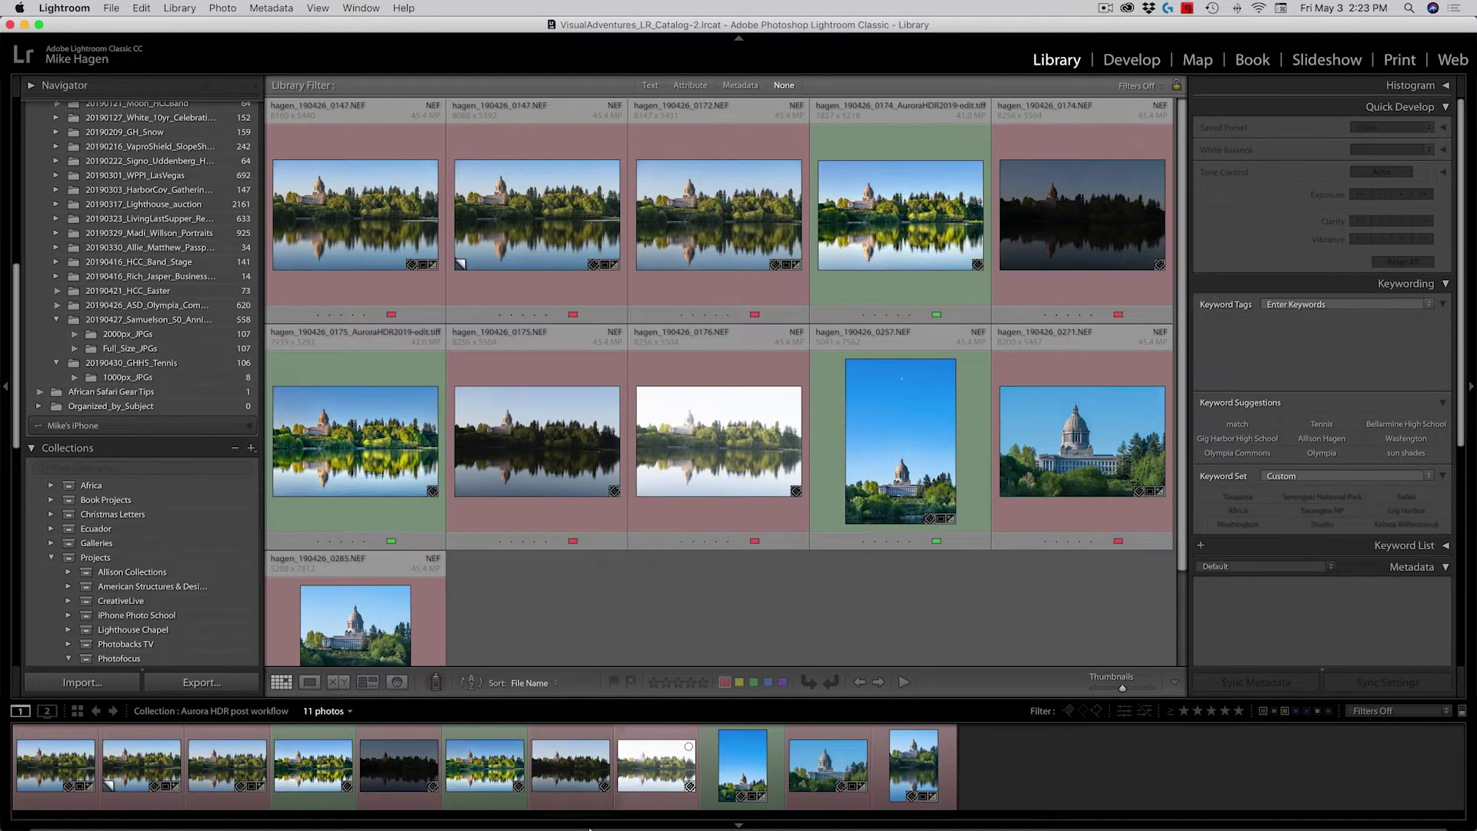
# Launch Aurora HDR 2019 from the Dock and open its Aurora HDR 2019 application menu
pyautogui.moveTo(298, 827)
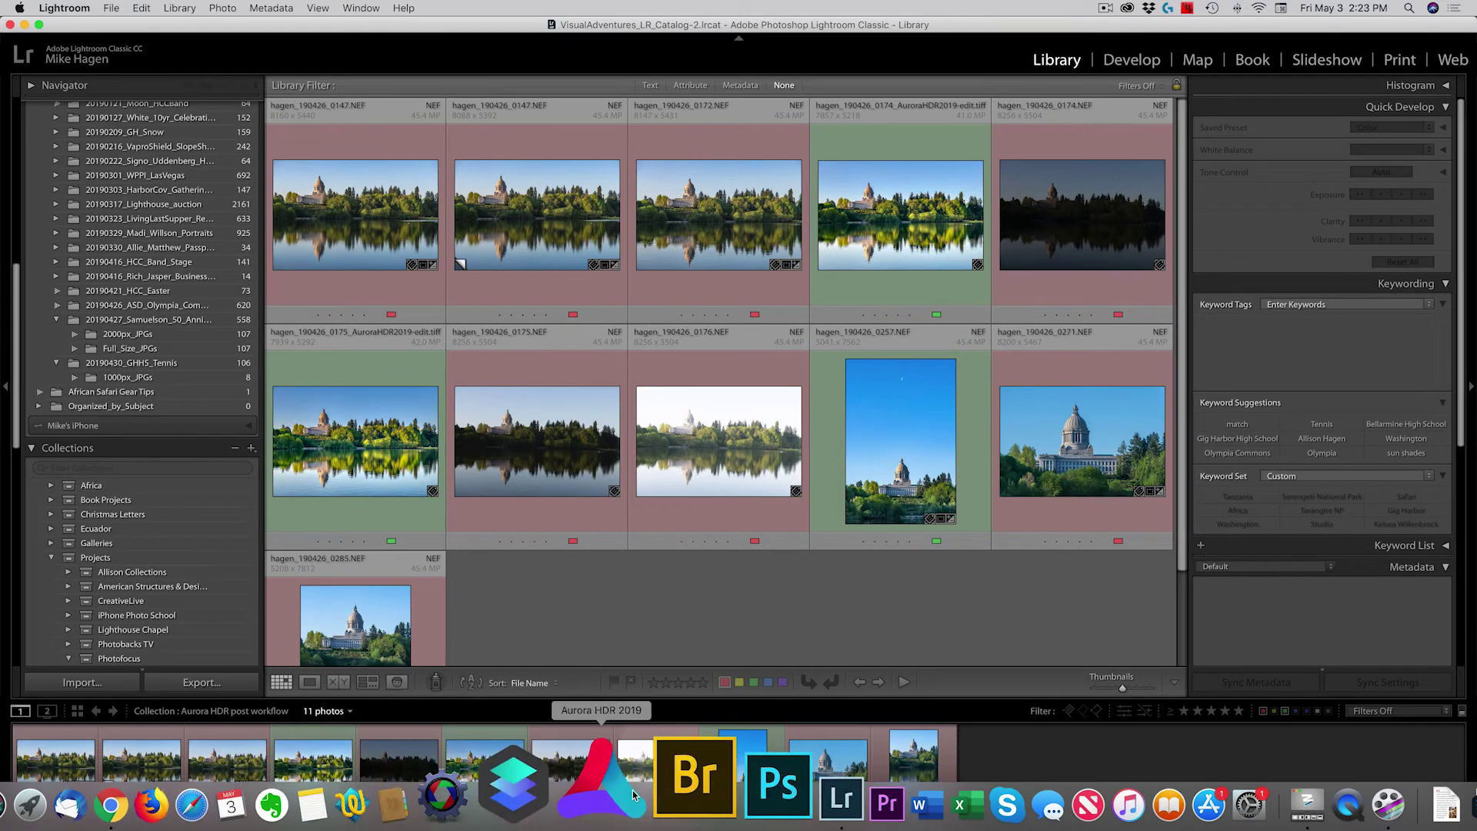
pyautogui.click(632, 791)
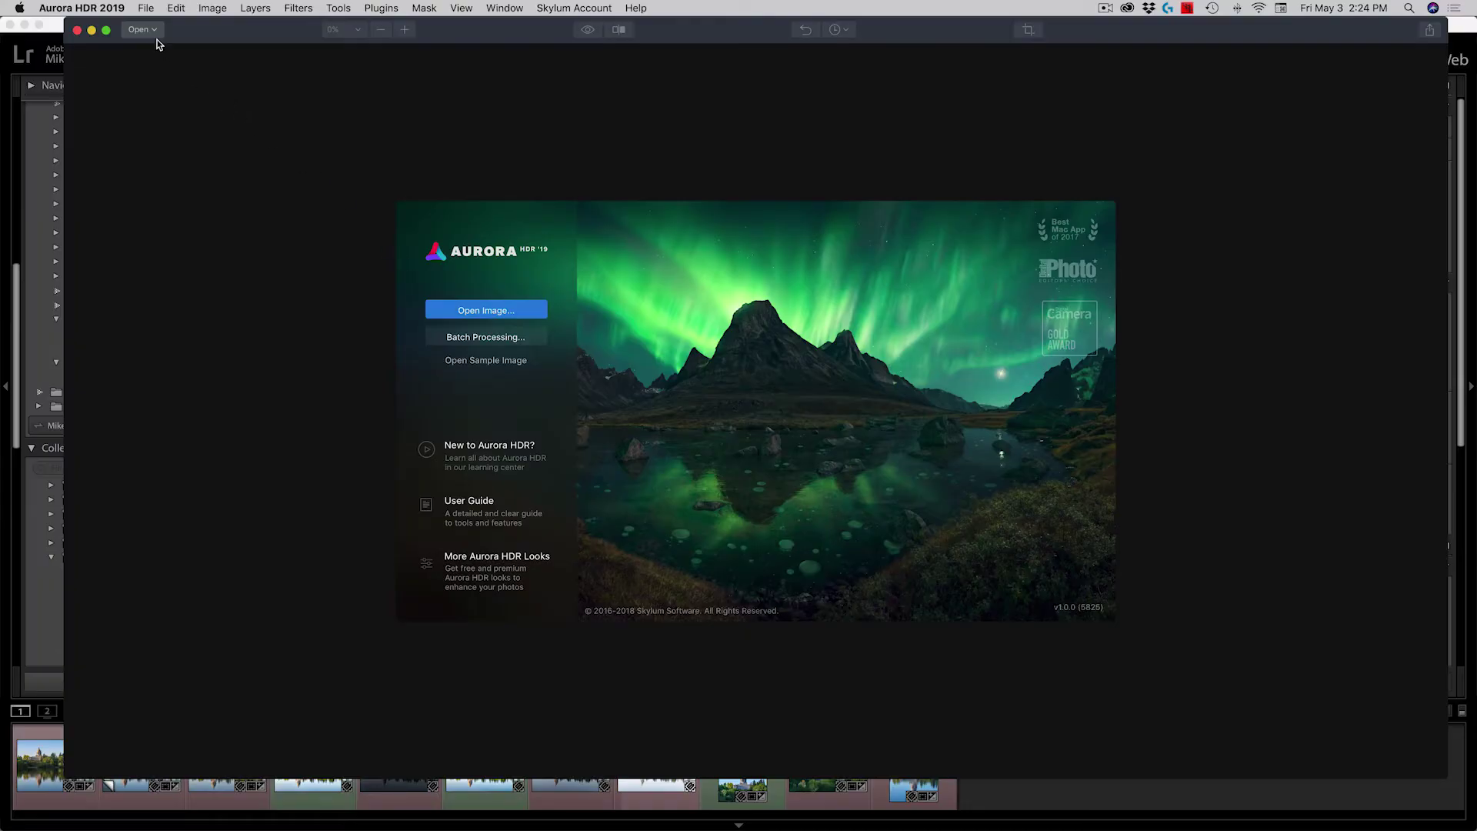
pyautogui.click(99, 8)
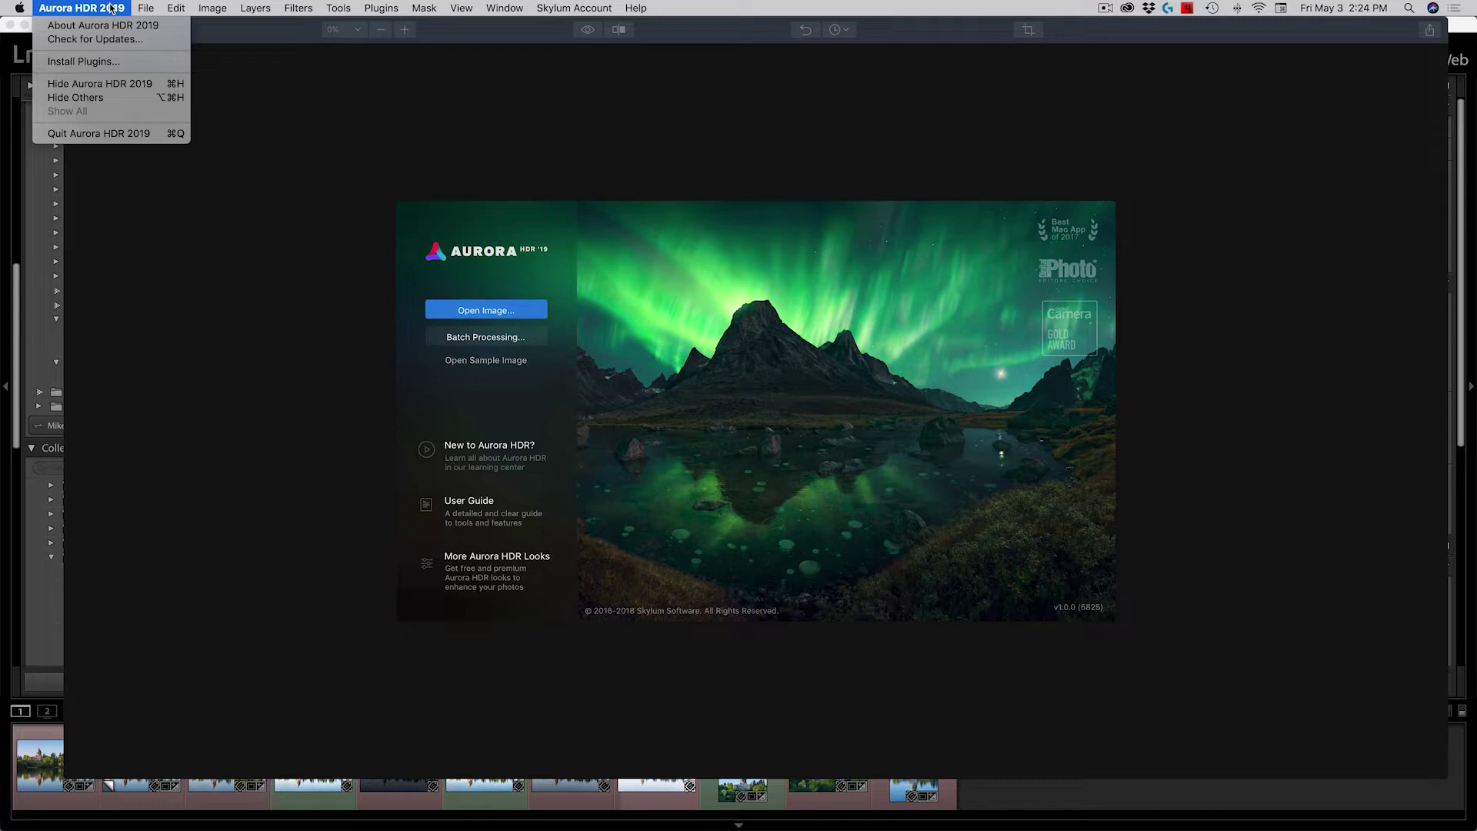
# Confirm the Photoshop and Lightroom Classic plugins show Installed, close the plugin window, and quit Aurora
pyautogui.click(141, 67)
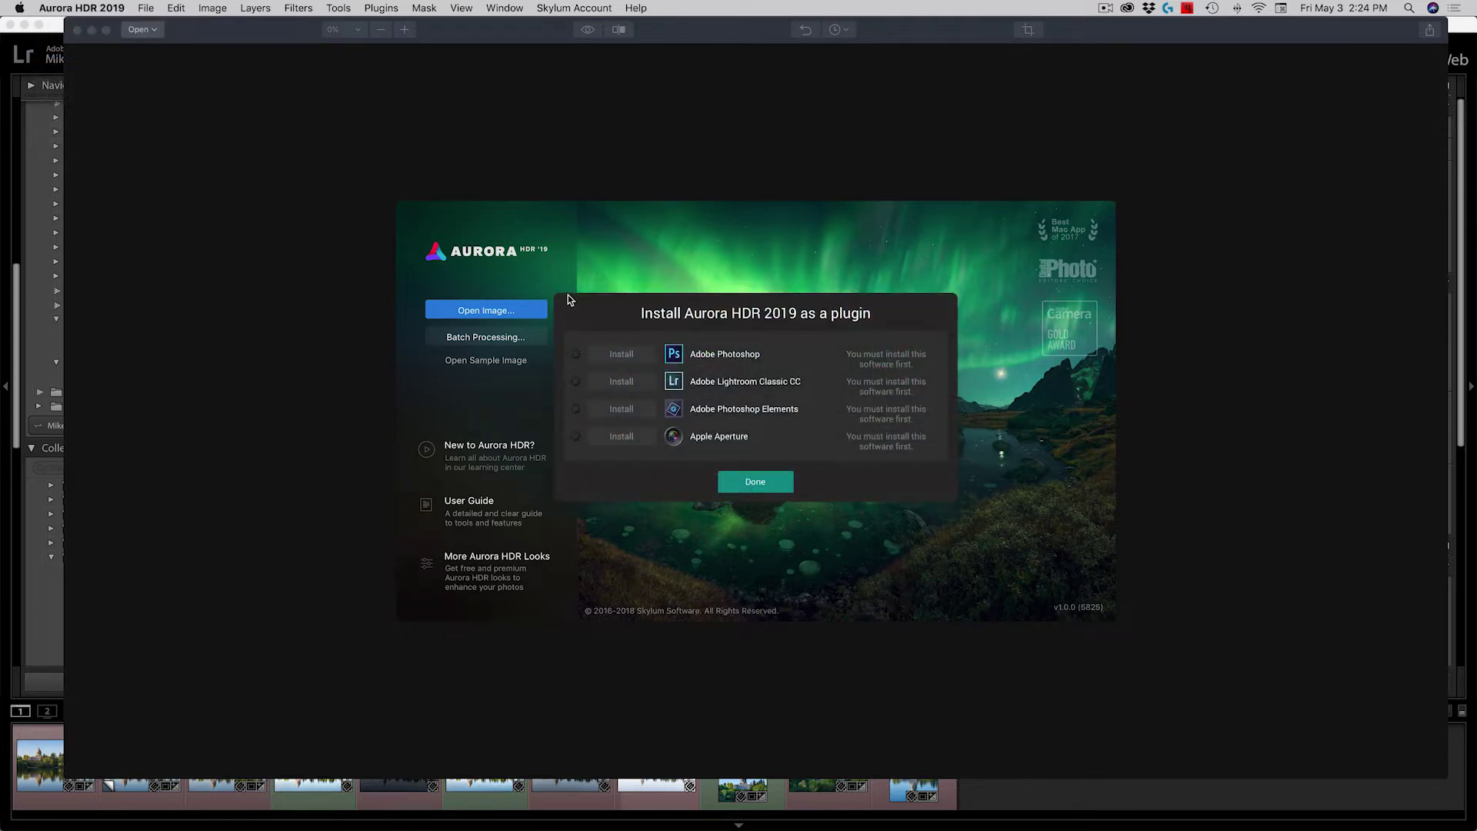
pyautogui.moveTo(706, 312); pyautogui.dragTo(693, 269)
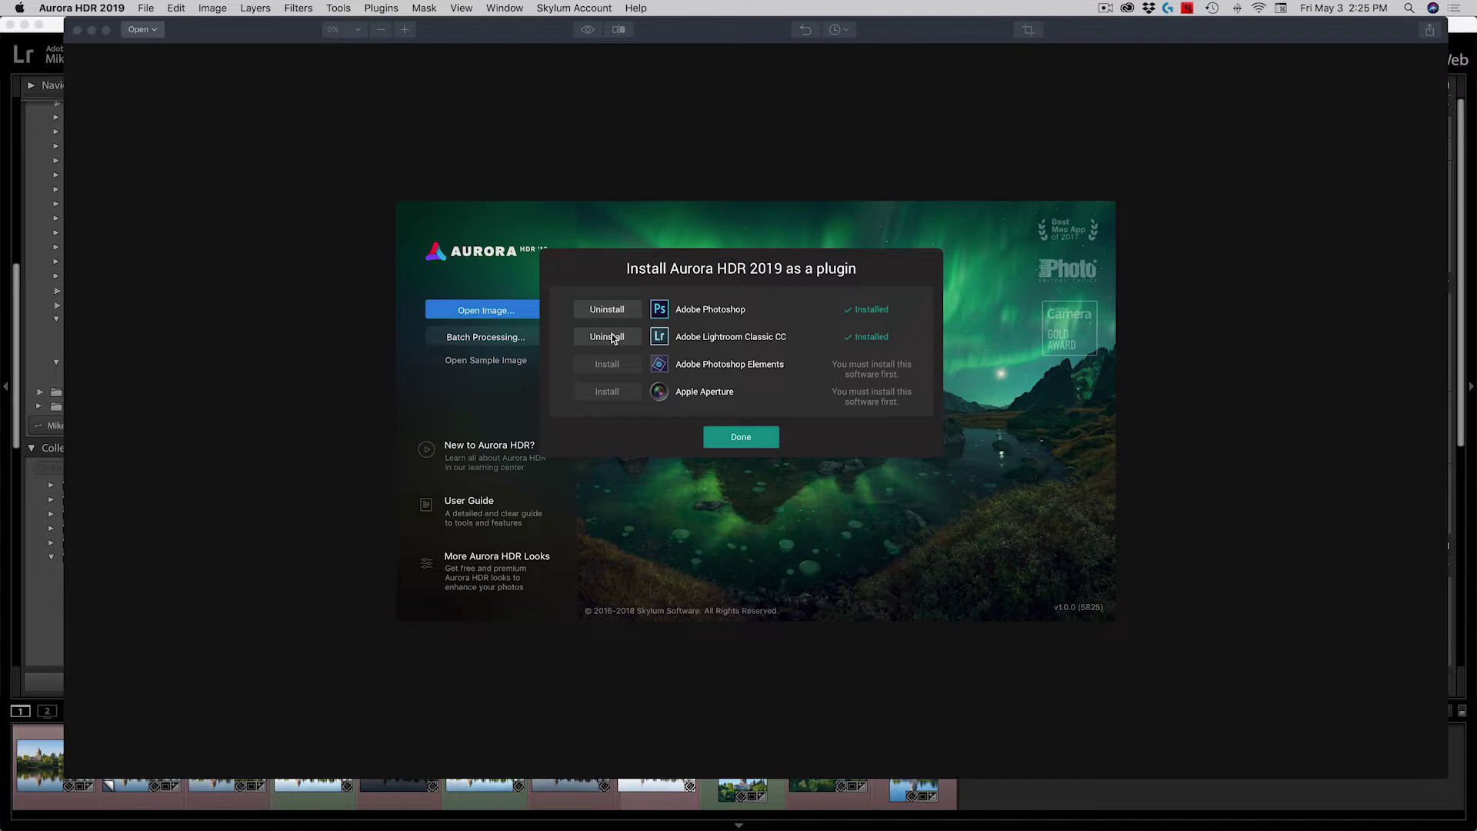
pyautogui.click(753, 441)
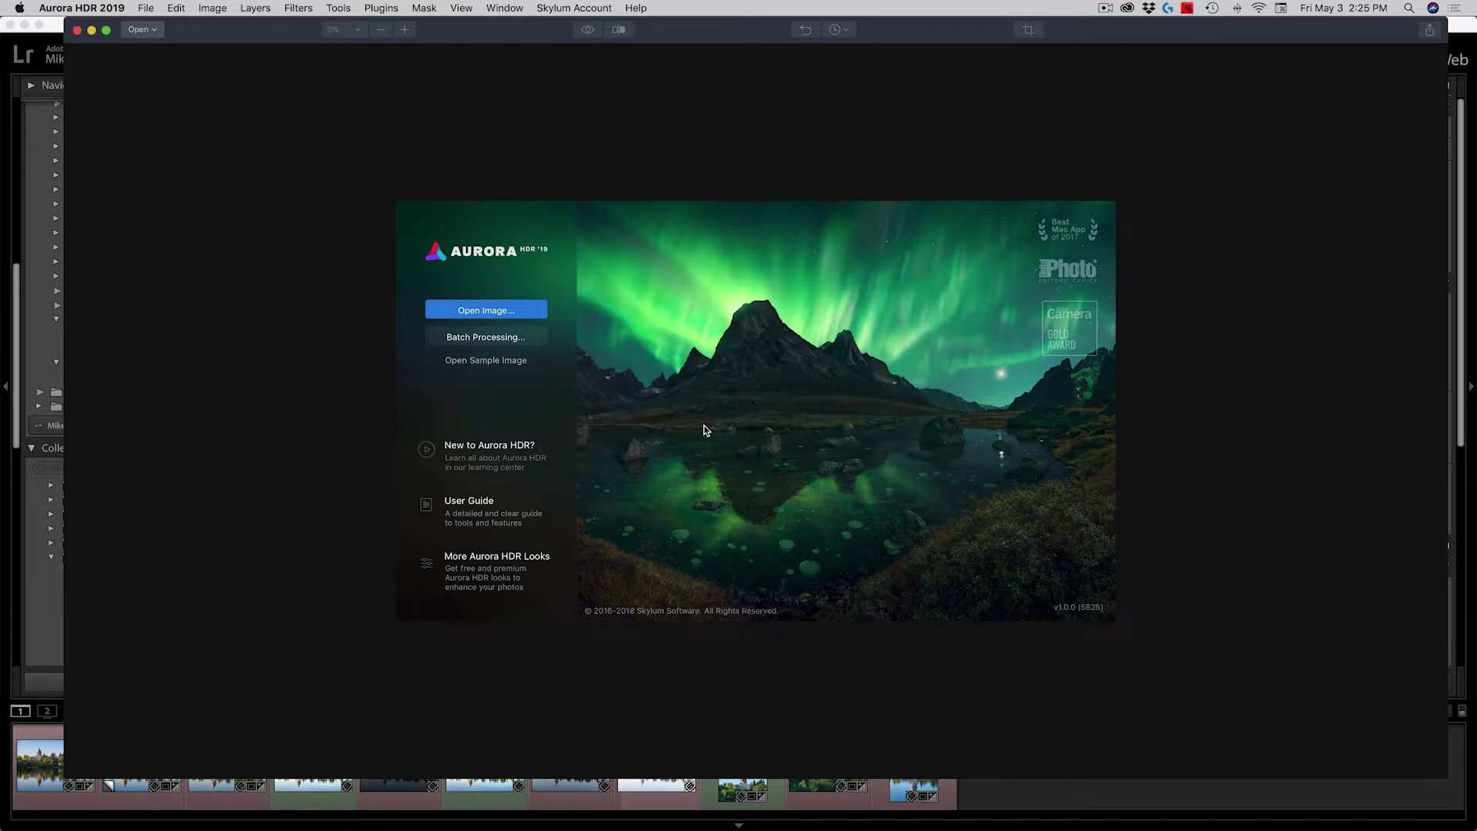
pyautogui.click(103, 10)
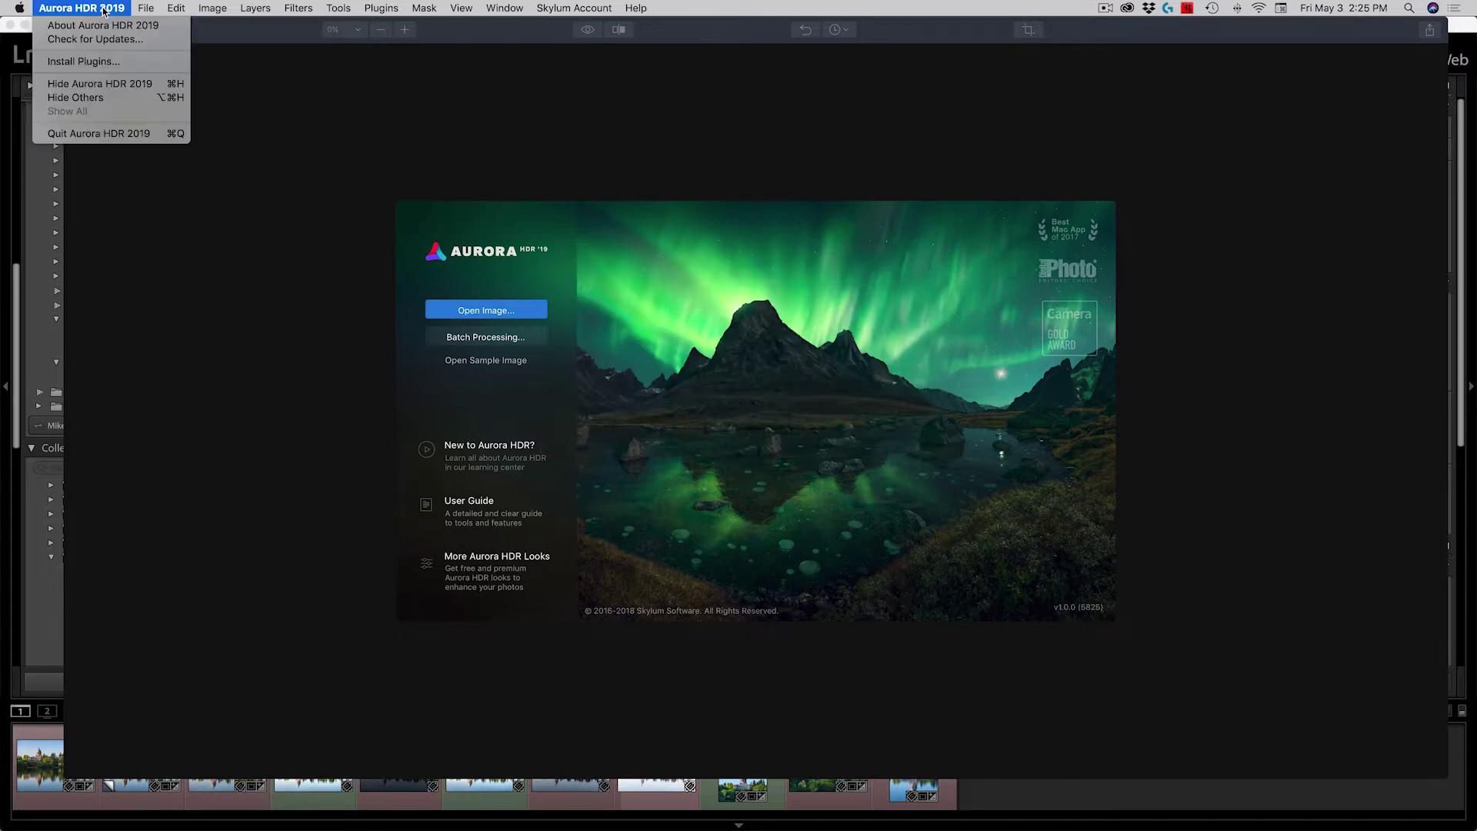
pyautogui.click(116, 134)
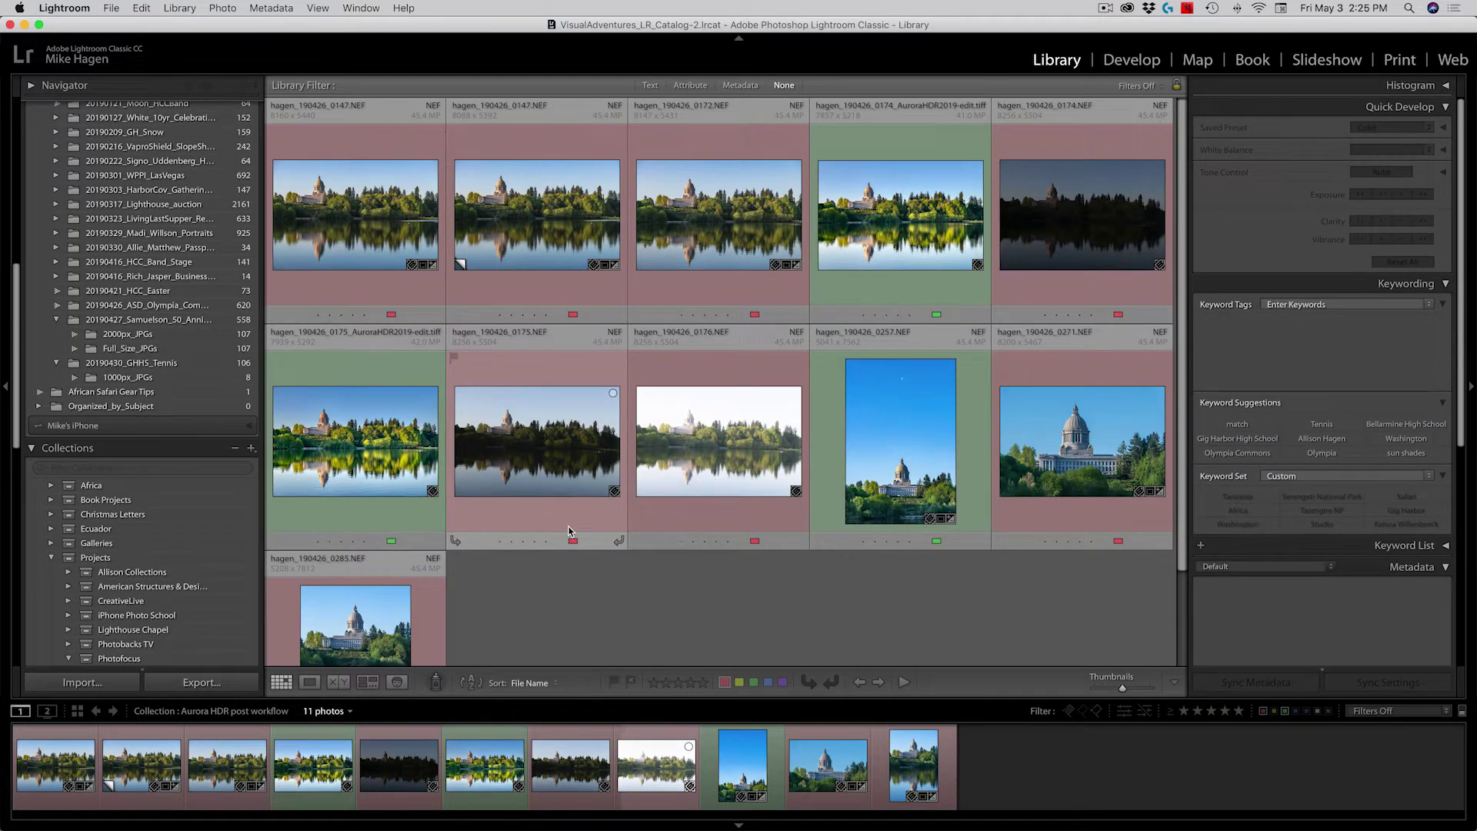
# Filter the Lightroom collection by the red colour label so only red-labelled photos show
pyautogui.click(1052, 214)
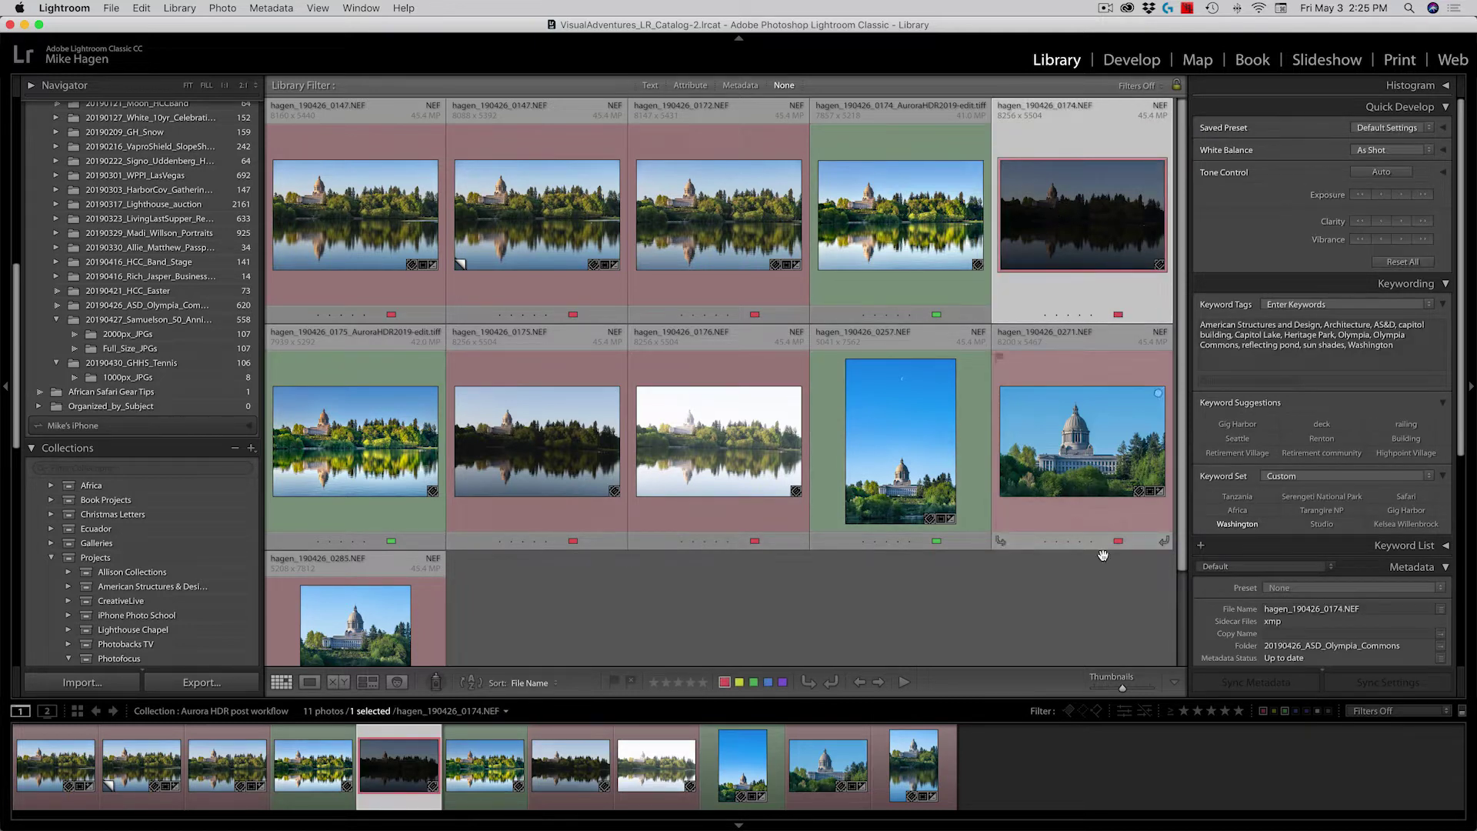
pyautogui.click(1285, 711)
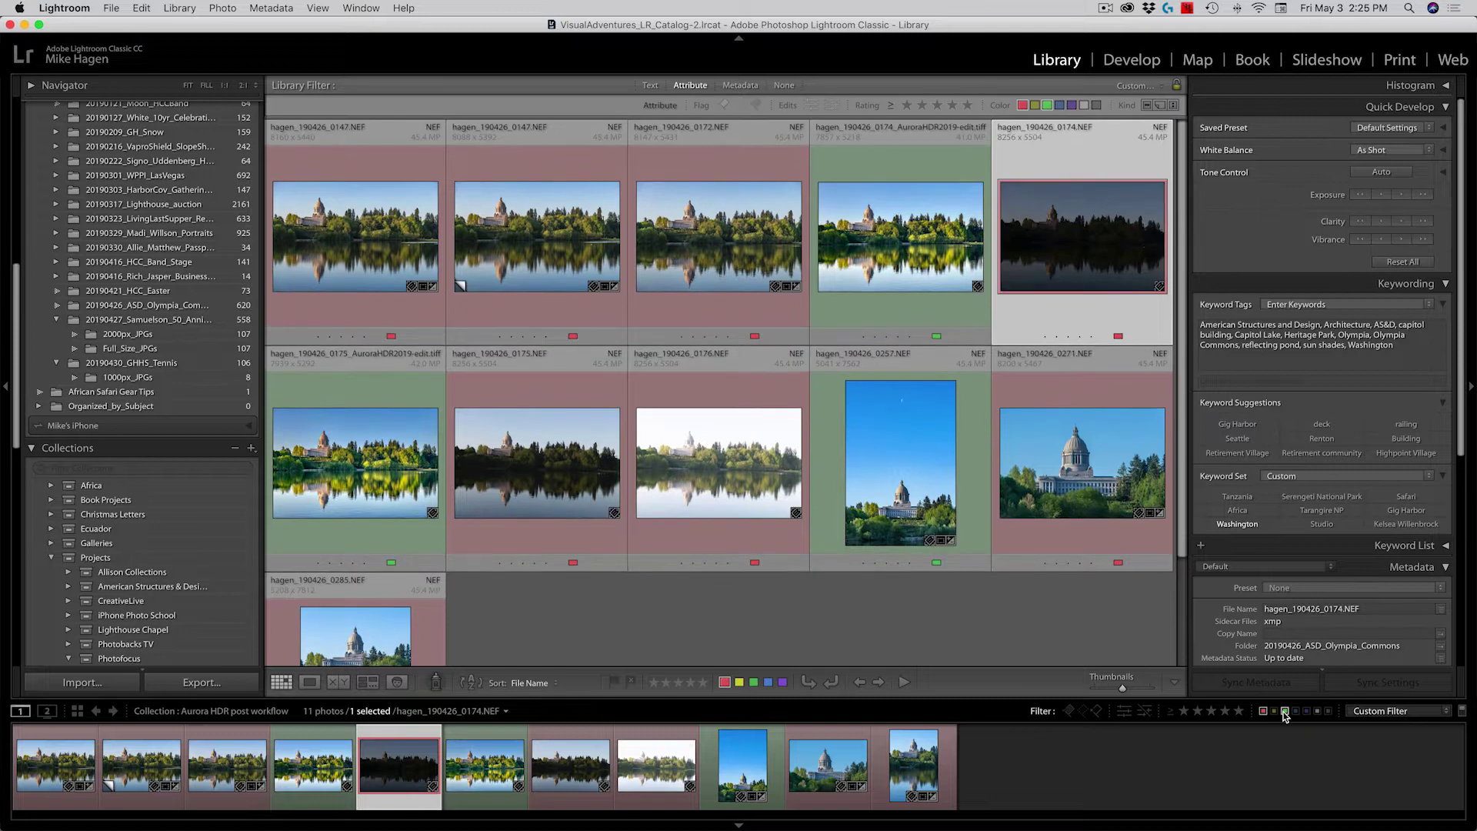
pyautogui.click(1284, 714)
pyautogui.press('6')
pyautogui.click(947, 481)
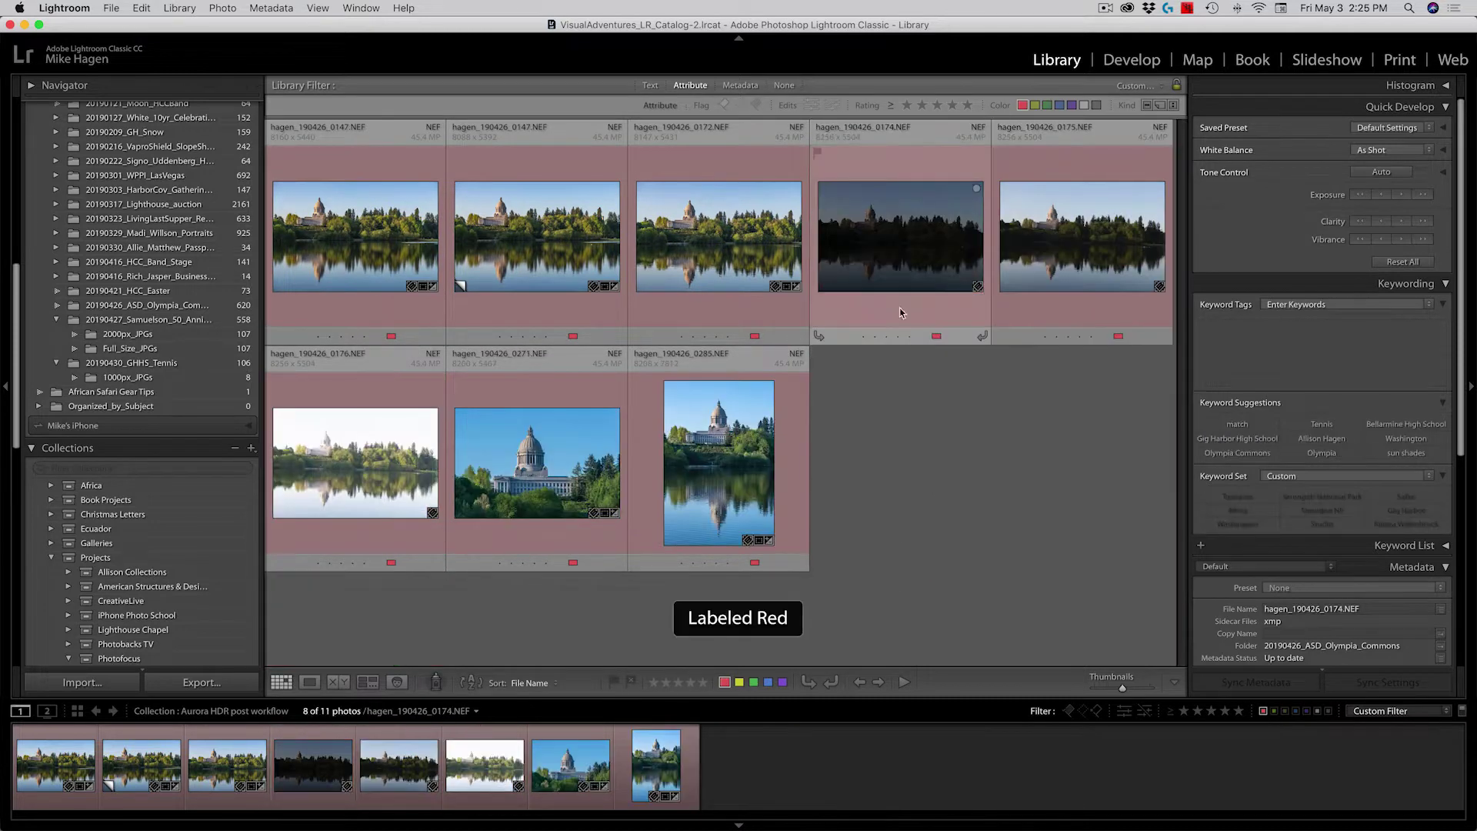
# Select the bracketed exposures 0174, 0175 and 0176
pyautogui.click(893, 230)
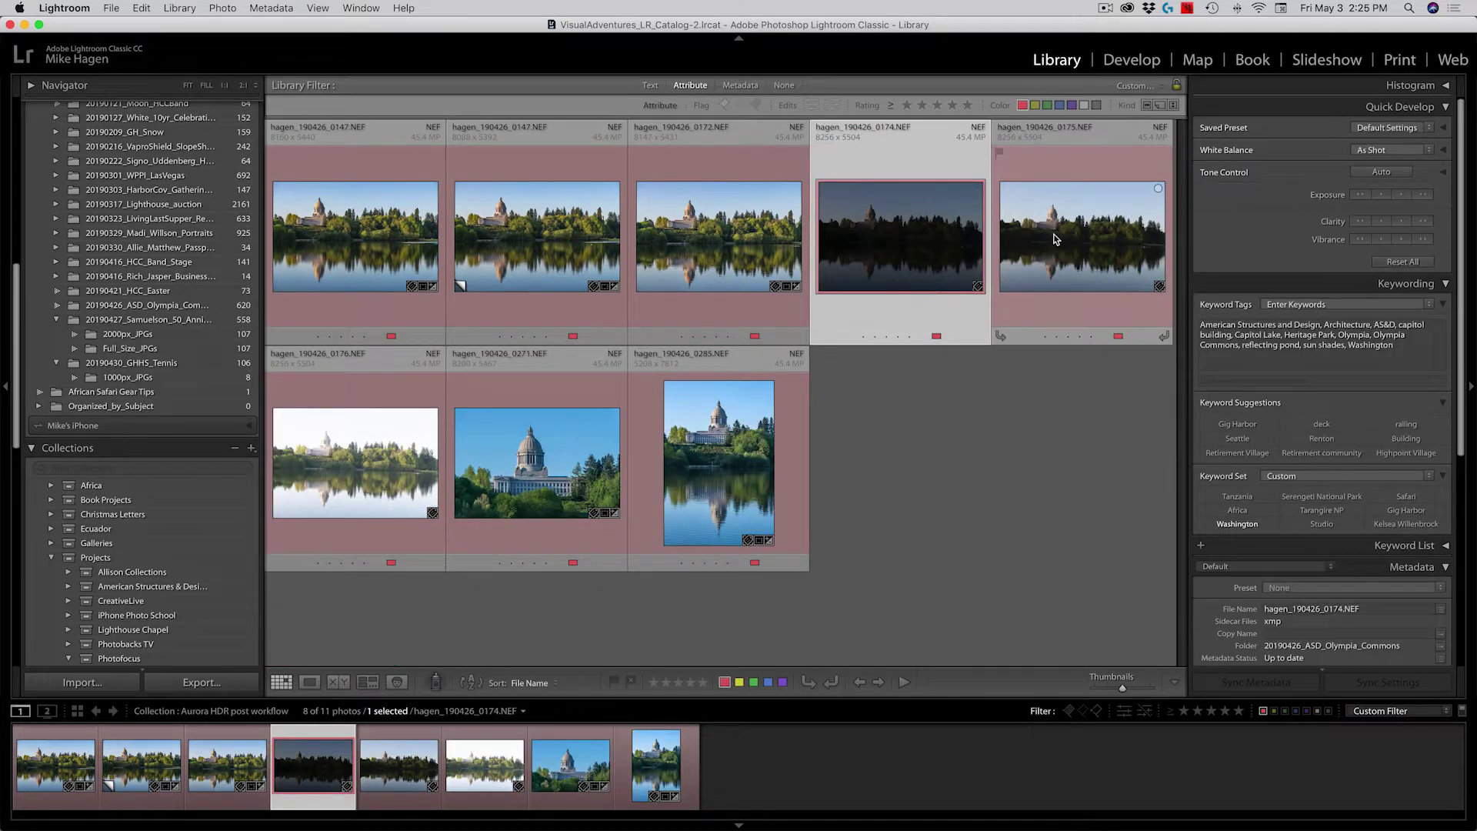
pyautogui.click(1057, 240)
pyautogui.click(384, 460)
pyautogui.keyDown('shift'); pyautogui.click(1058, 231); pyautogui.keyUp('shift')
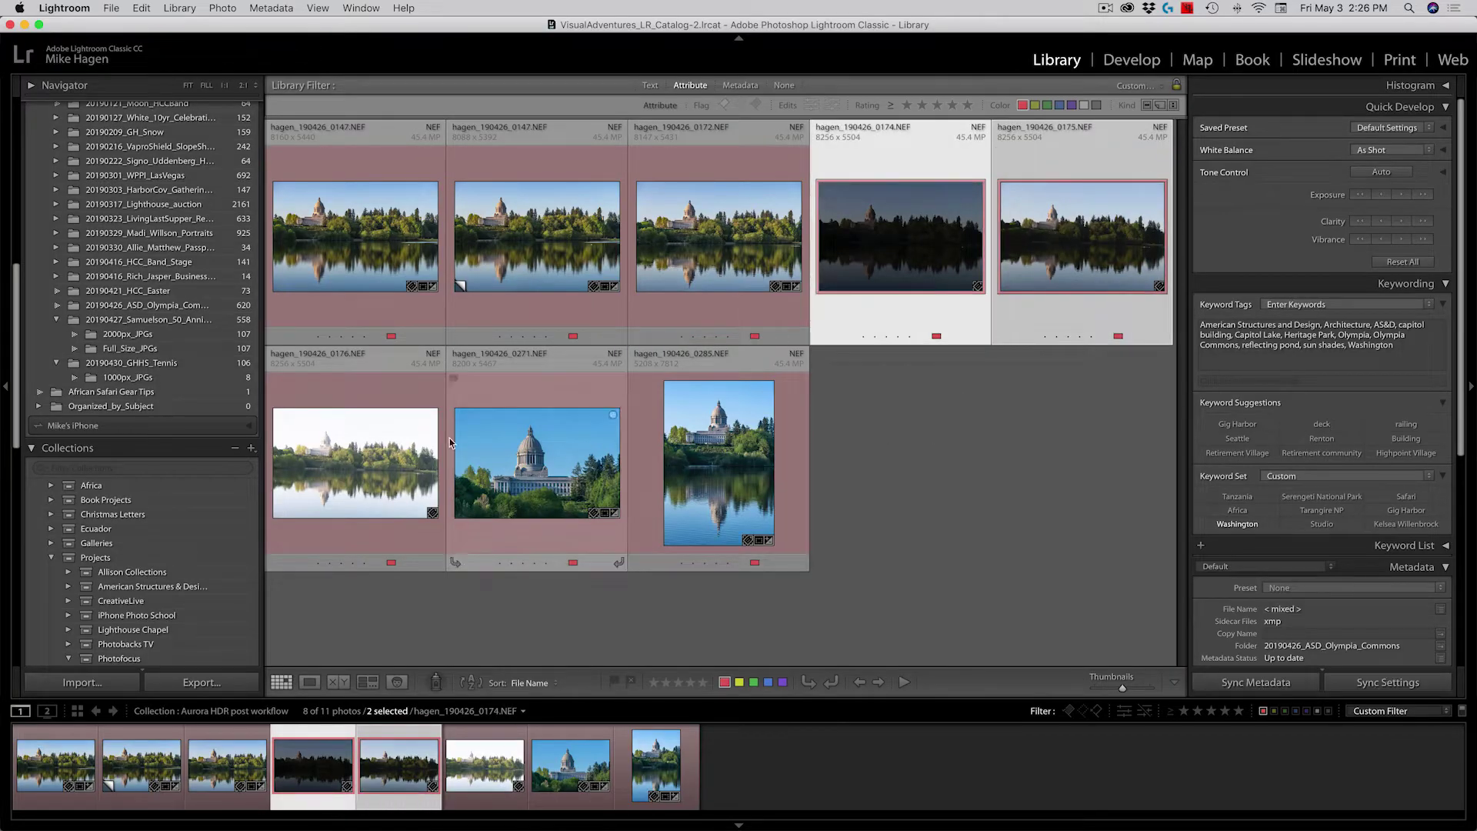
# Add exposure 0176 to the selection and bring up the Export options for Aurora HDR 2019
pyautogui.keyDown('shift'); pyautogui.click(331, 455); pyautogui.keyUp('shift')
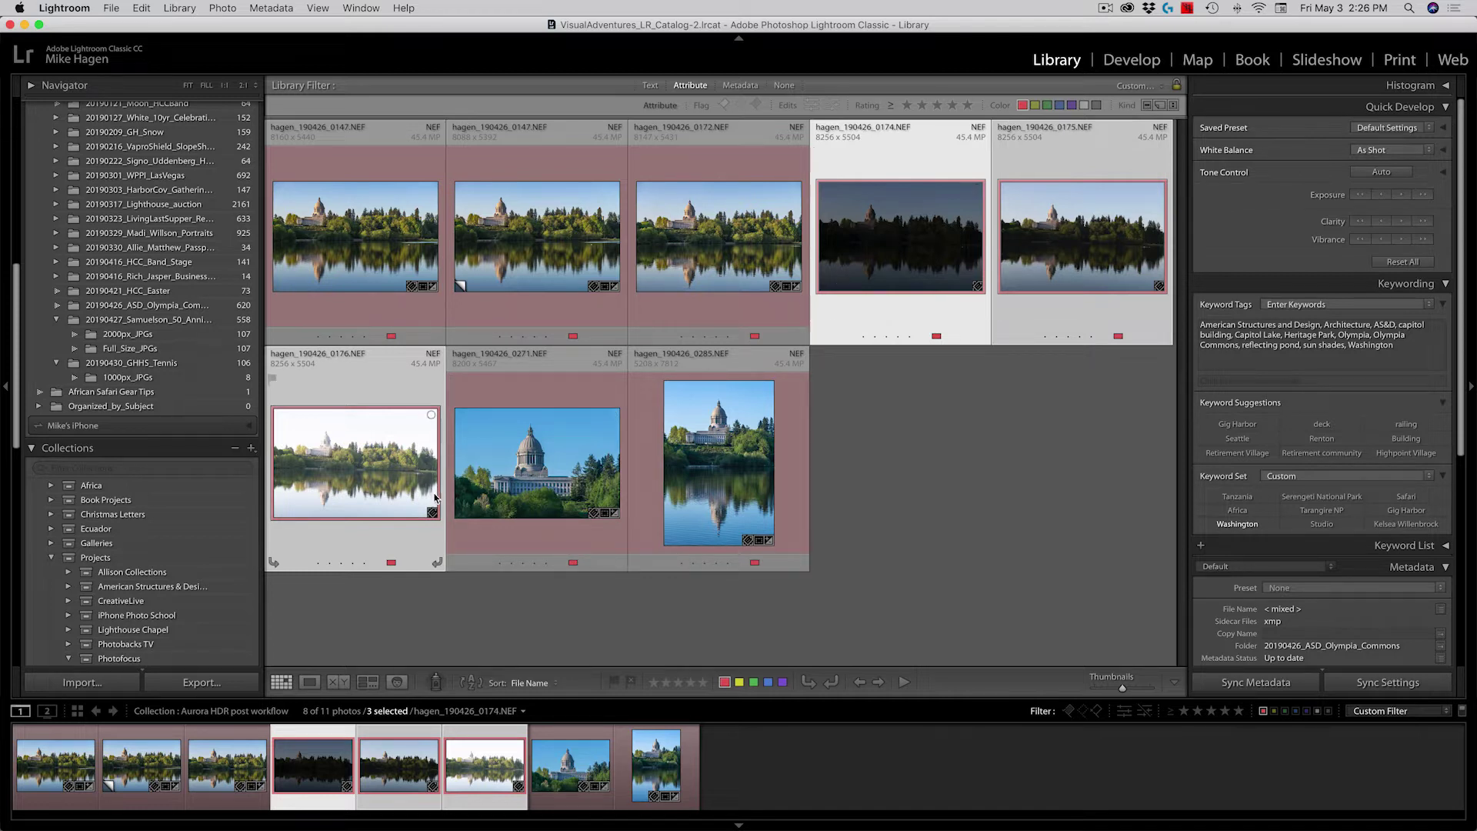
pyautogui.rightClick(868, 248)
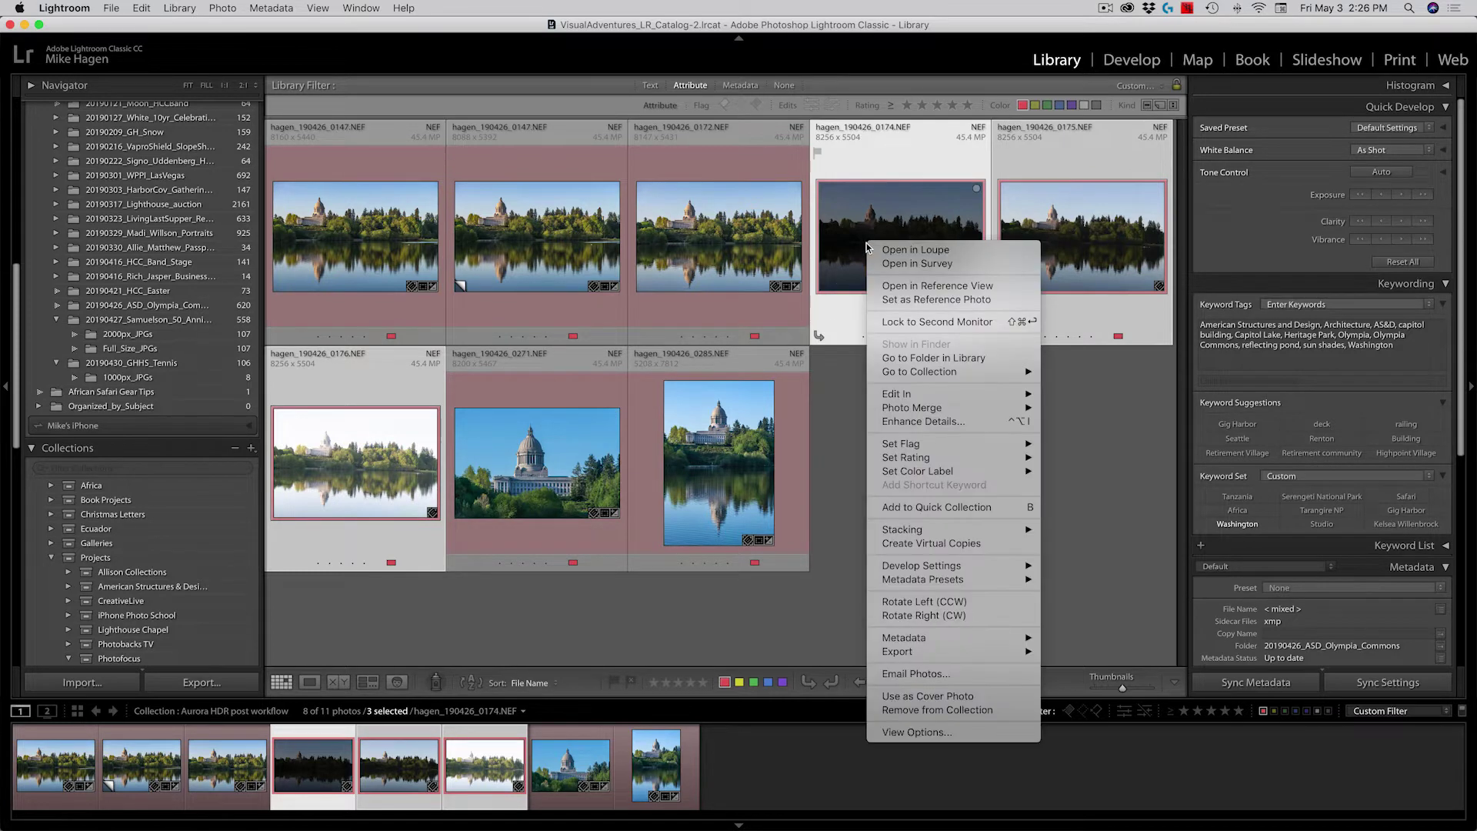
pyautogui.moveTo(906, 659)
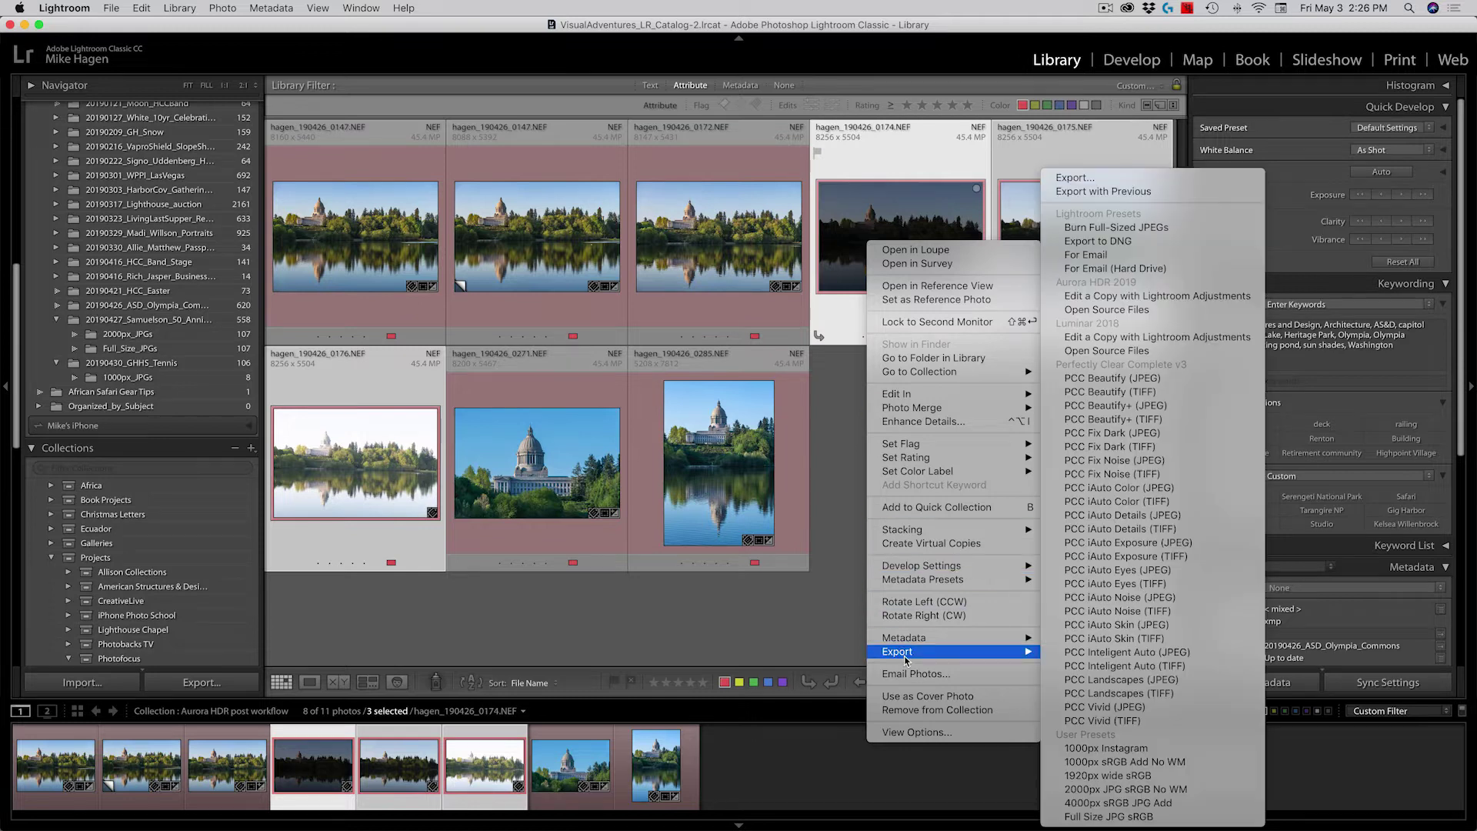
# Open the three exposures in Aurora HDR, review Ghost Reduction and Color Denoise, then create the HDR
pyautogui.click(1190, 310)
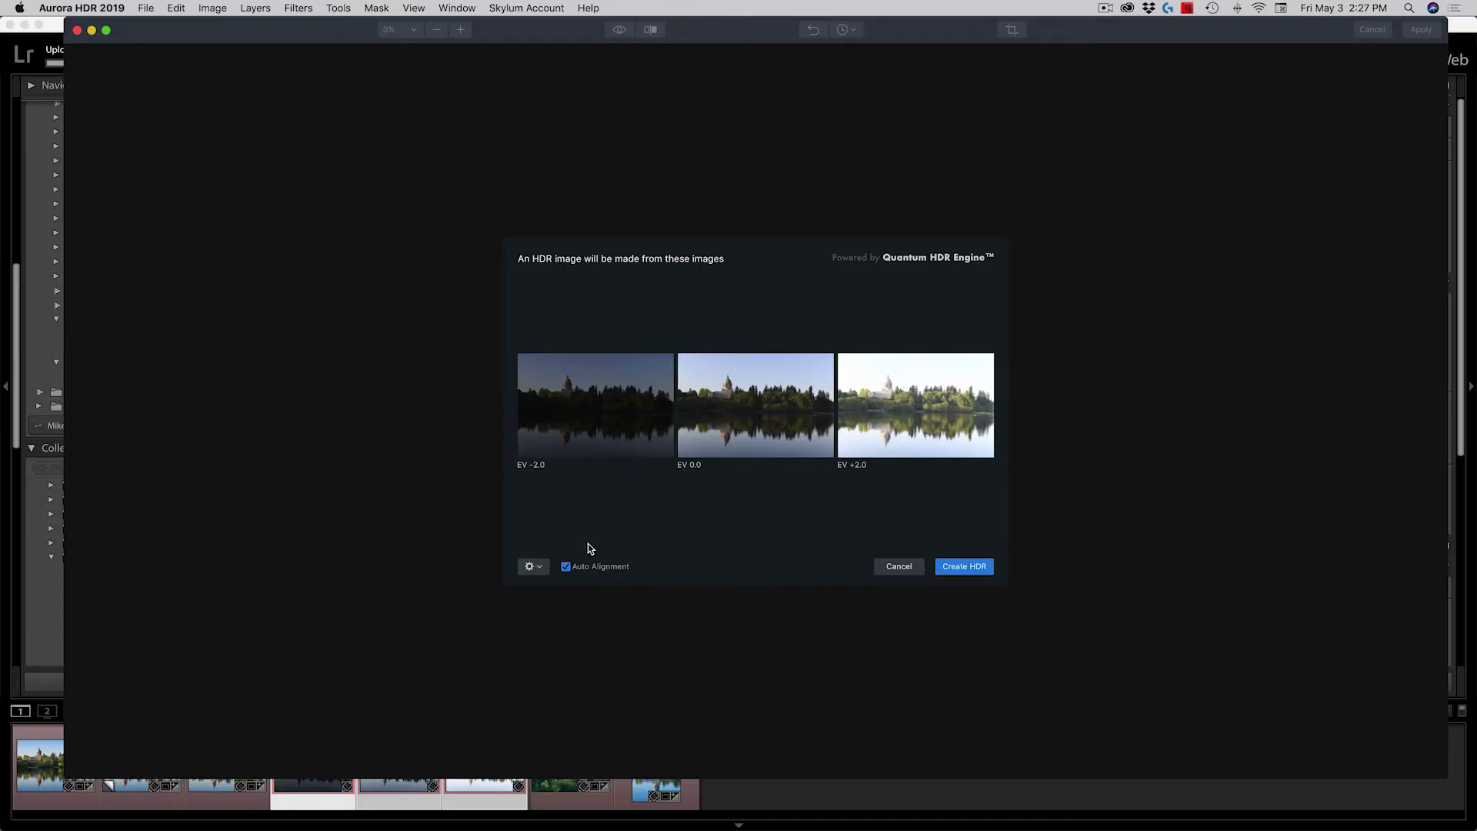
pyautogui.click(534, 567)
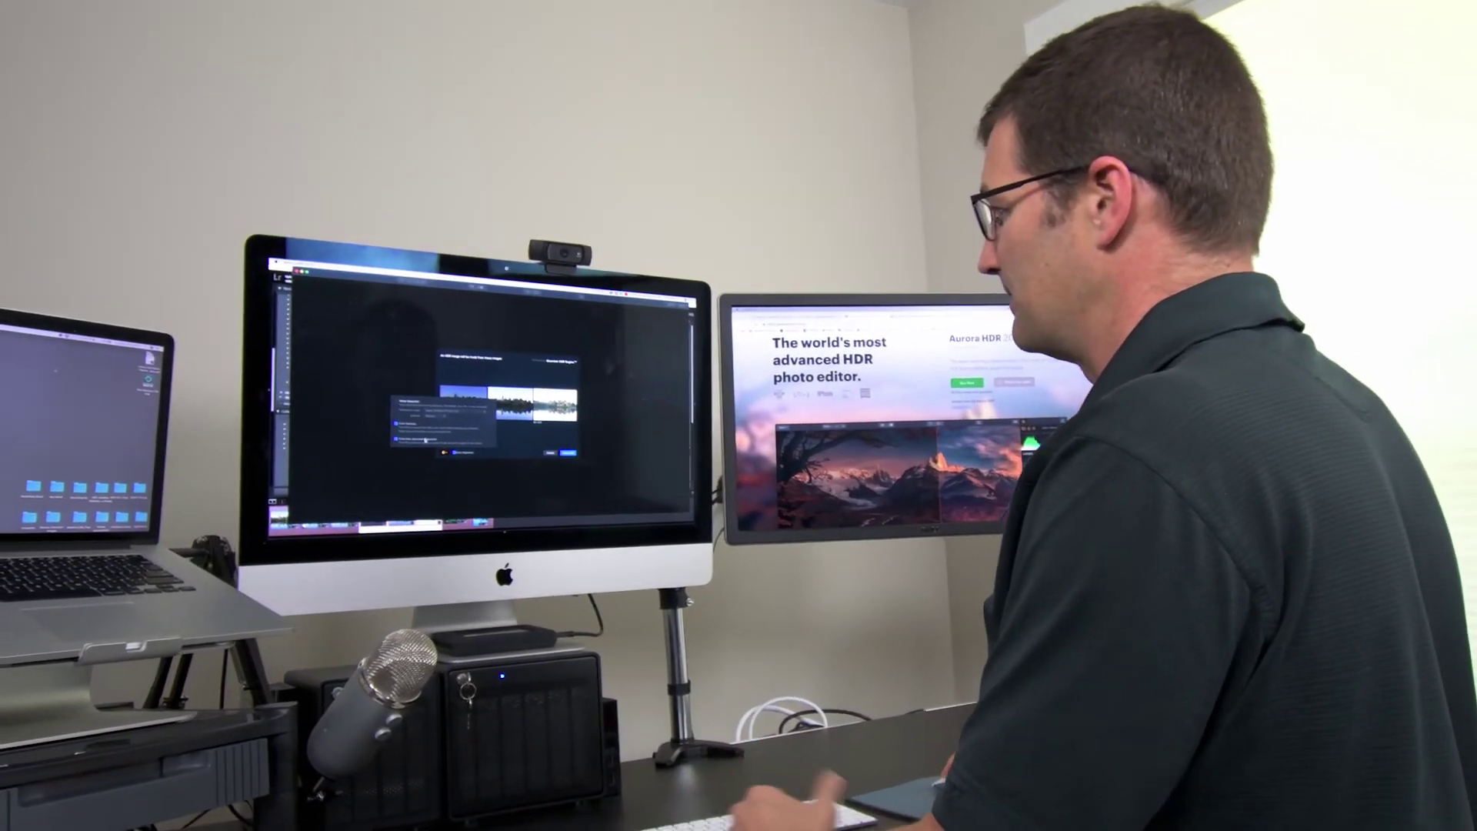
pyautogui.press('Escape')
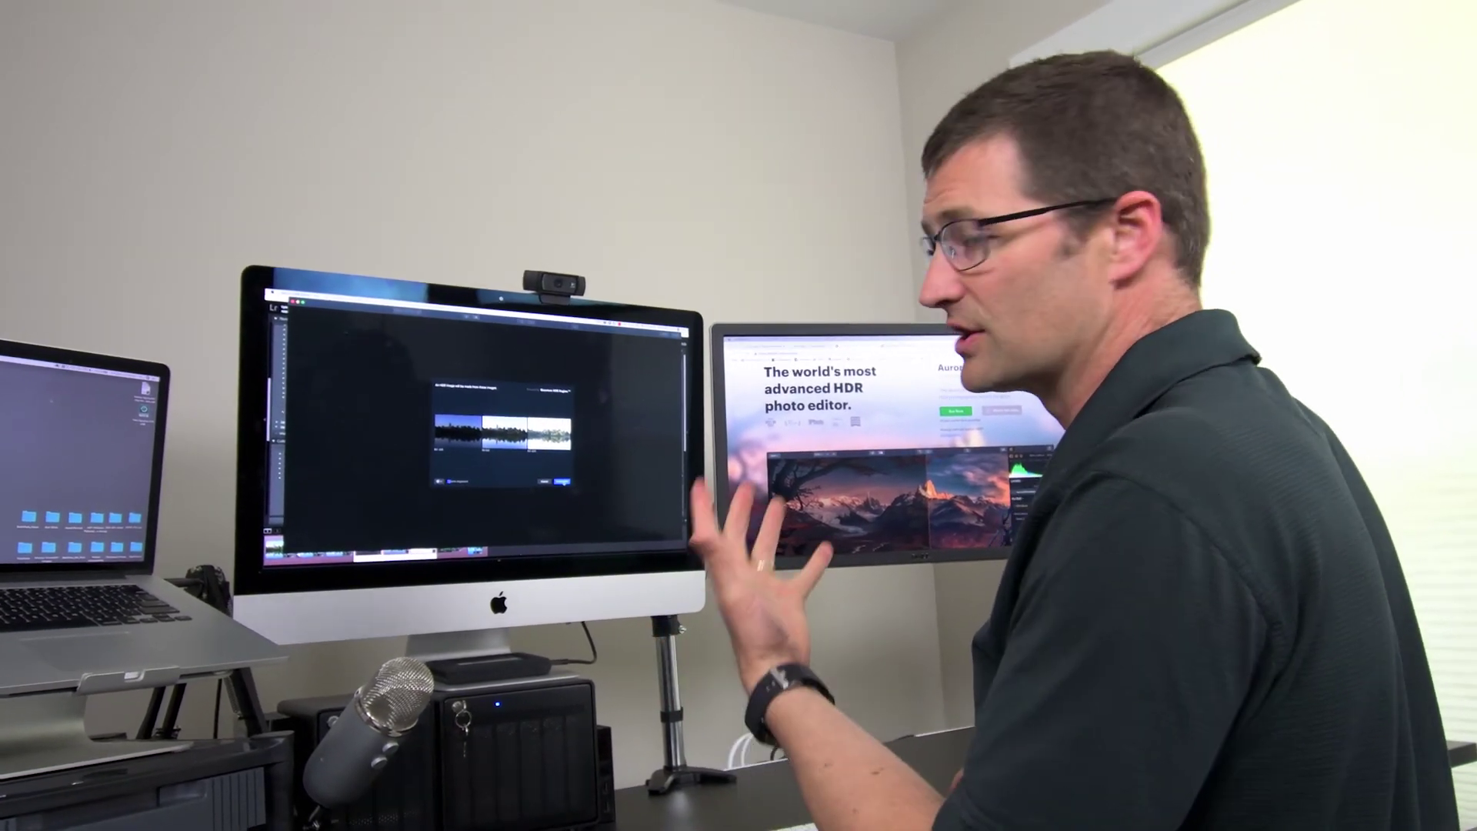
pyautogui.click(557, 475)
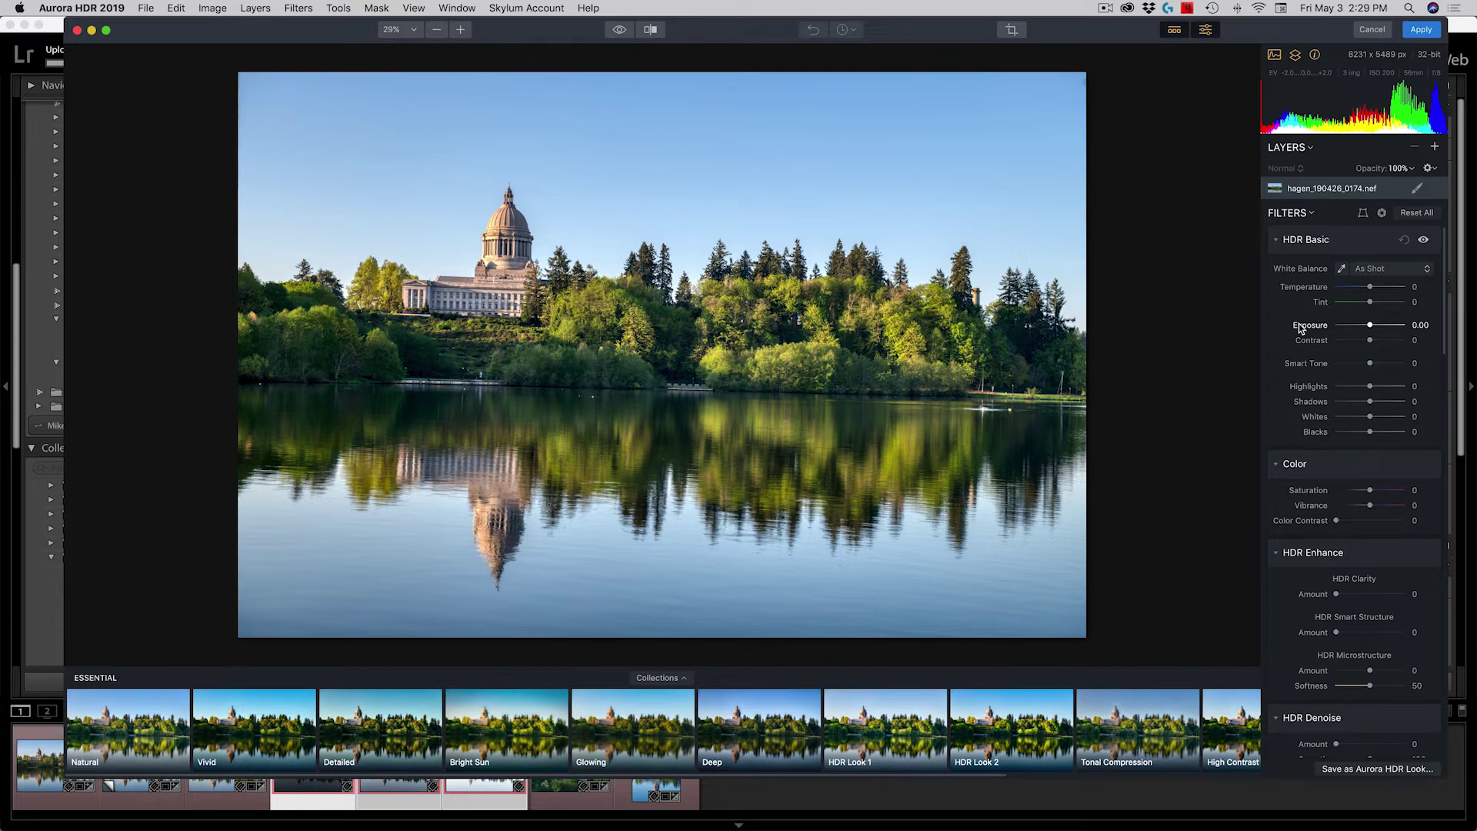
# Straighten the photo by about −1.29° with the Crop tool so the shoreline is level, then apply
pyautogui.click(1016, 34)
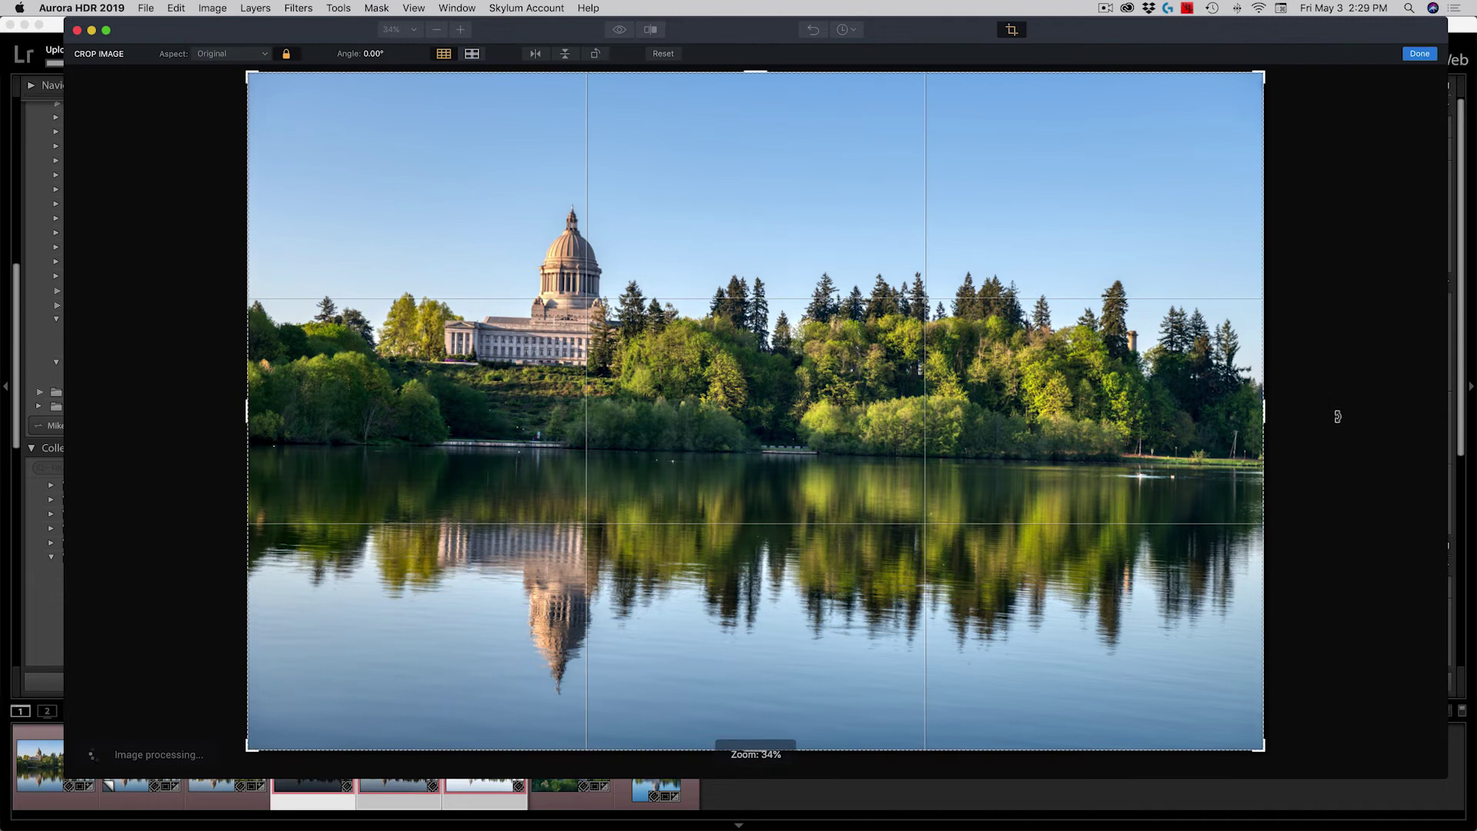
pyautogui.moveTo(1338, 420); pyautogui.dragTo(1337, 397)
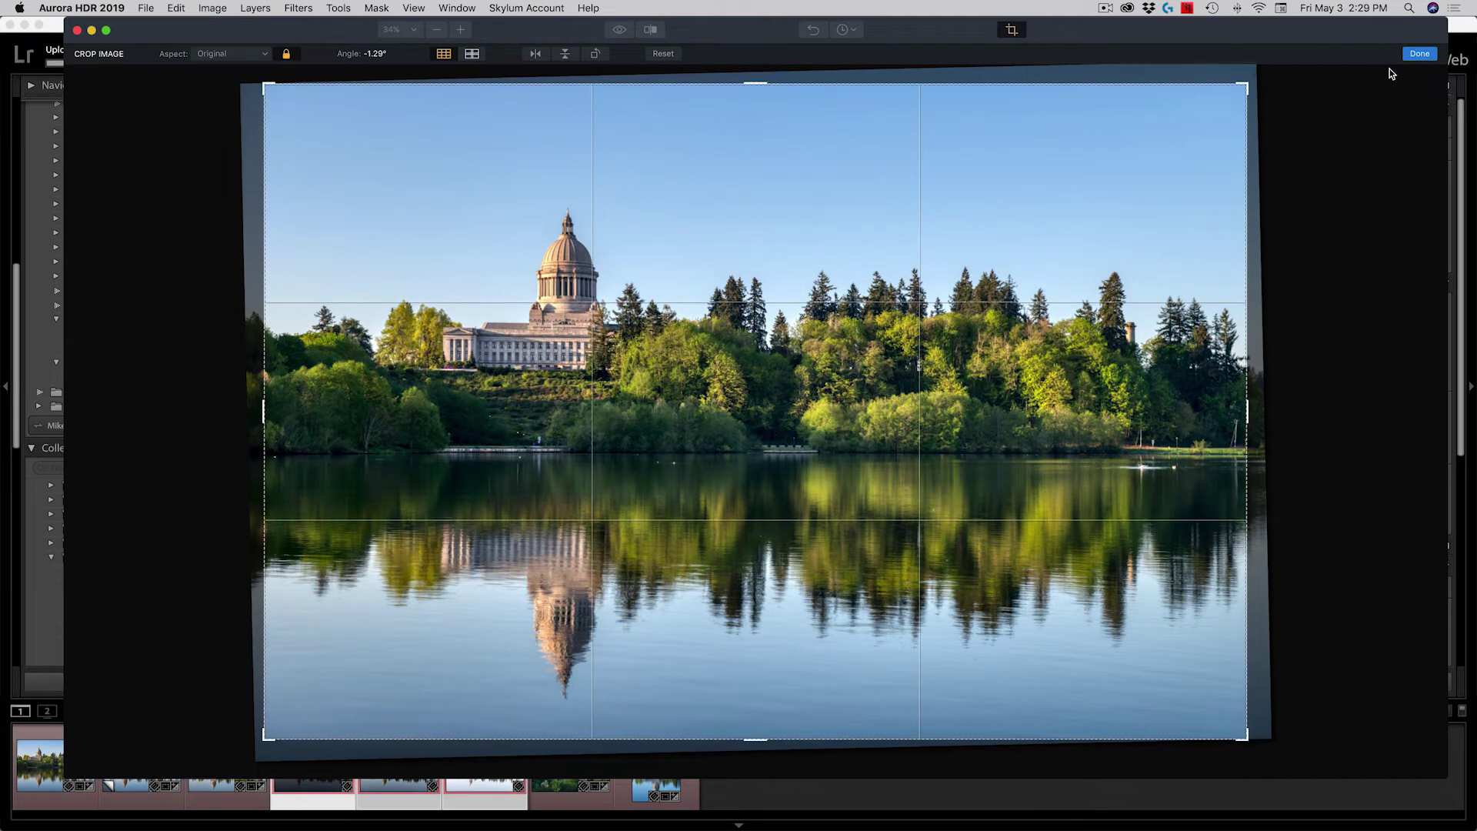
pyautogui.click(1414, 56)
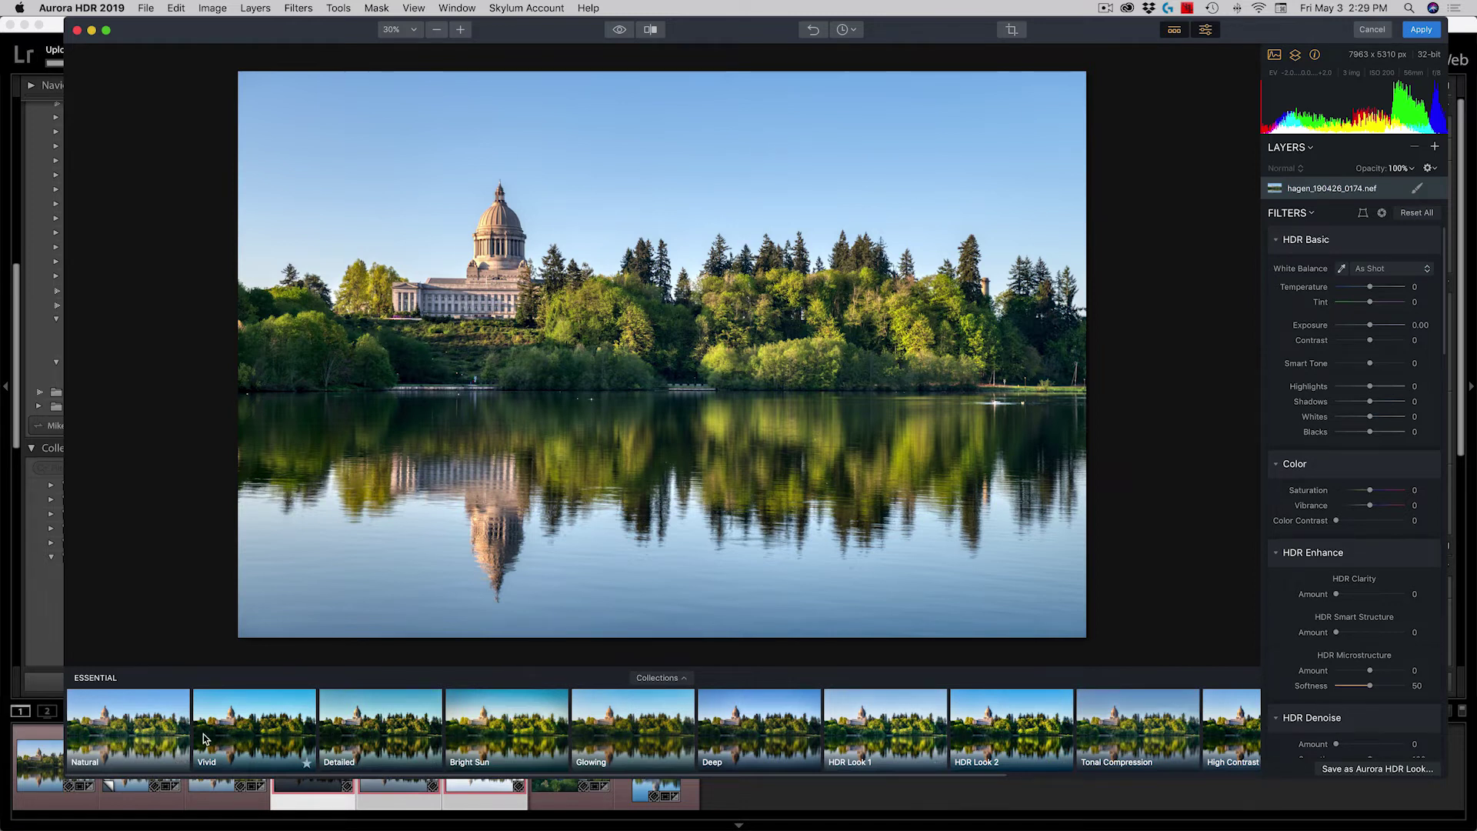
# Apply the Natural look, test its Amount slider, and return it to full strength 100
pyautogui.click(150, 737)
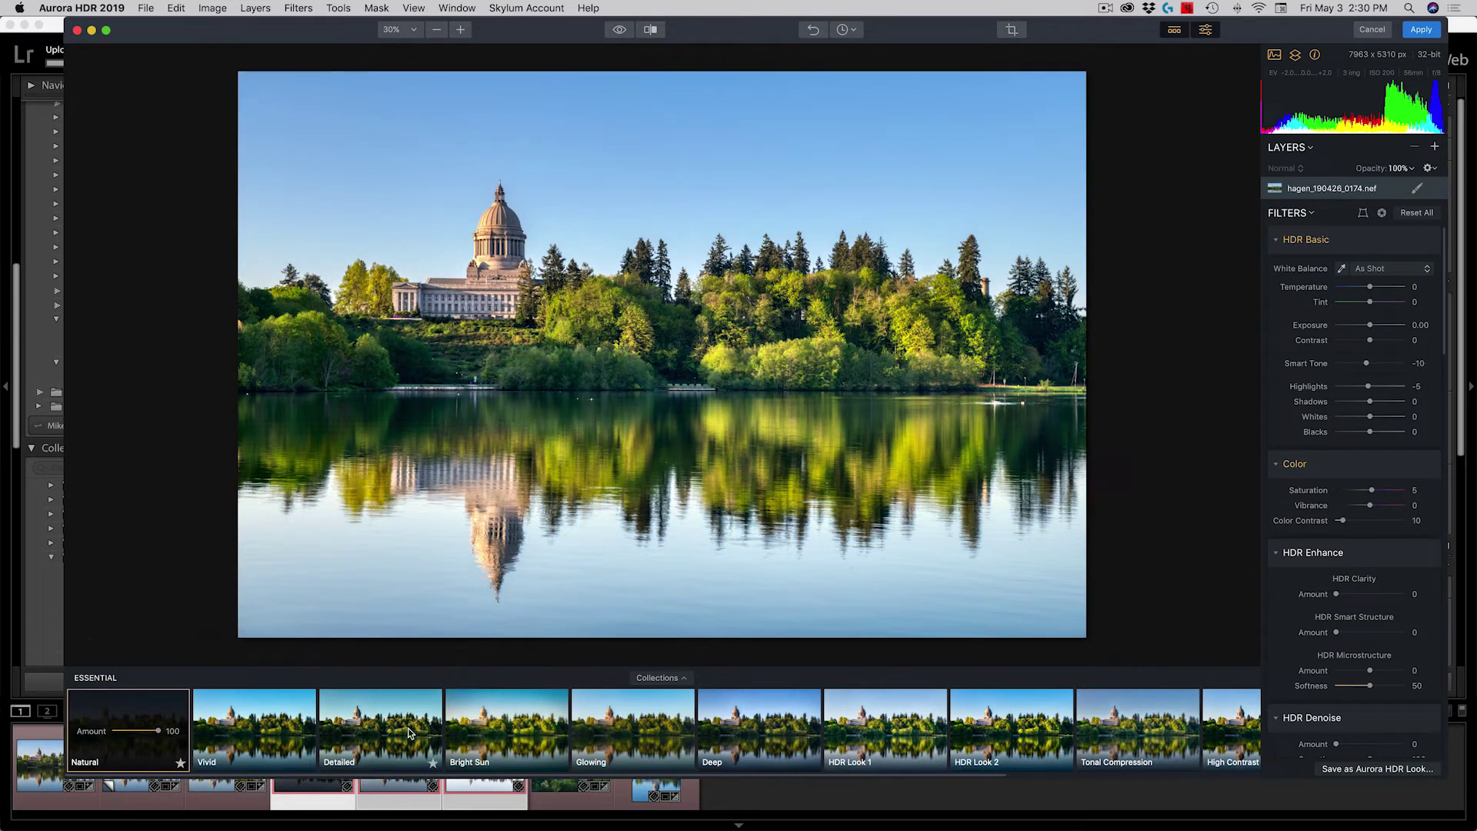
pyautogui.moveTo(158, 732); pyautogui.dragTo(20, 746)
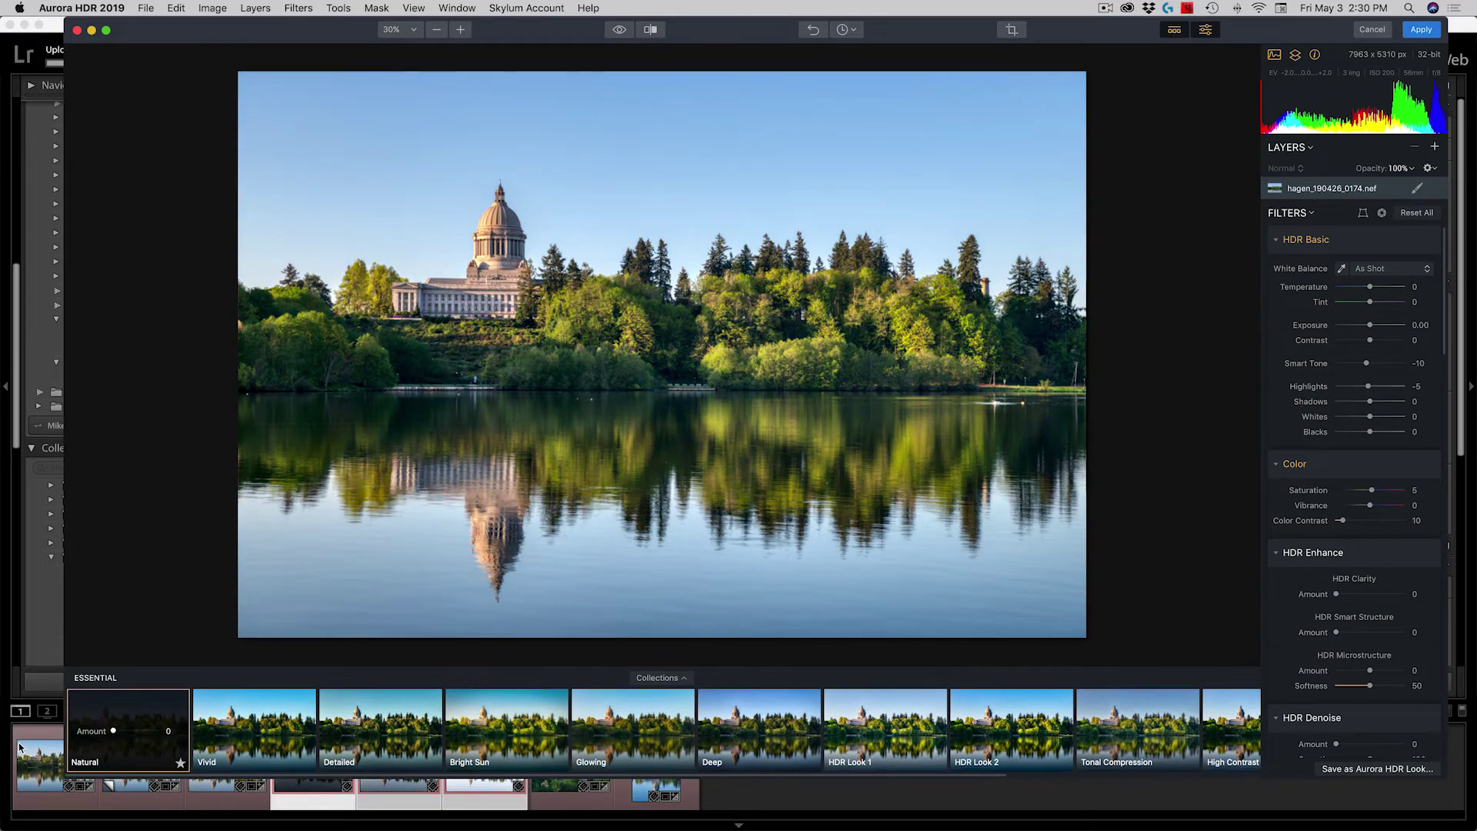
pyautogui.moveTo(21, 747); pyautogui.dragTo(192, 750)
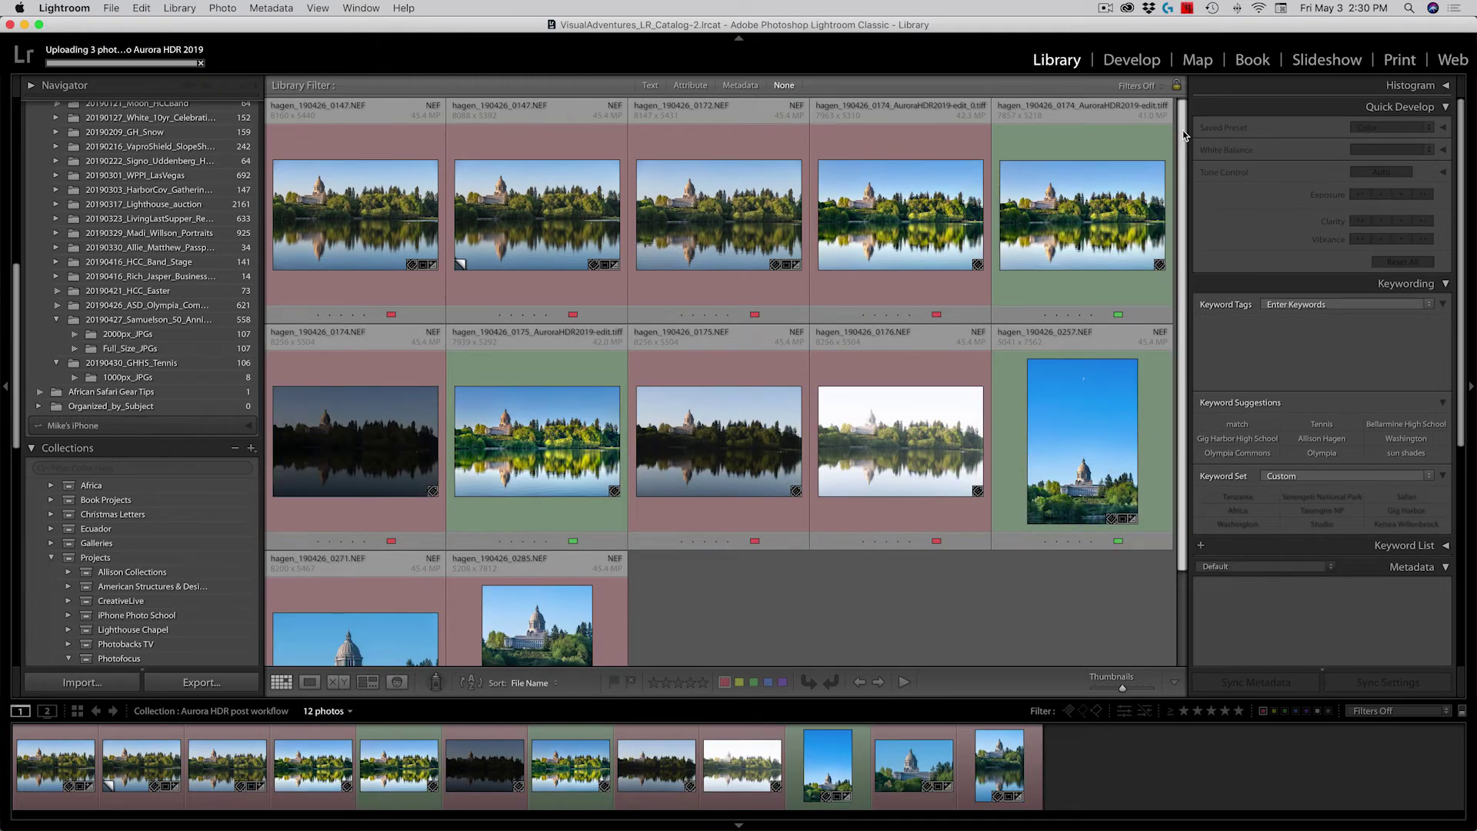
# View the HDR TIFF in Loupe, compare it with exposures 0174, 0175 and 0176, then return to it
pyautogui.click(551, 371)
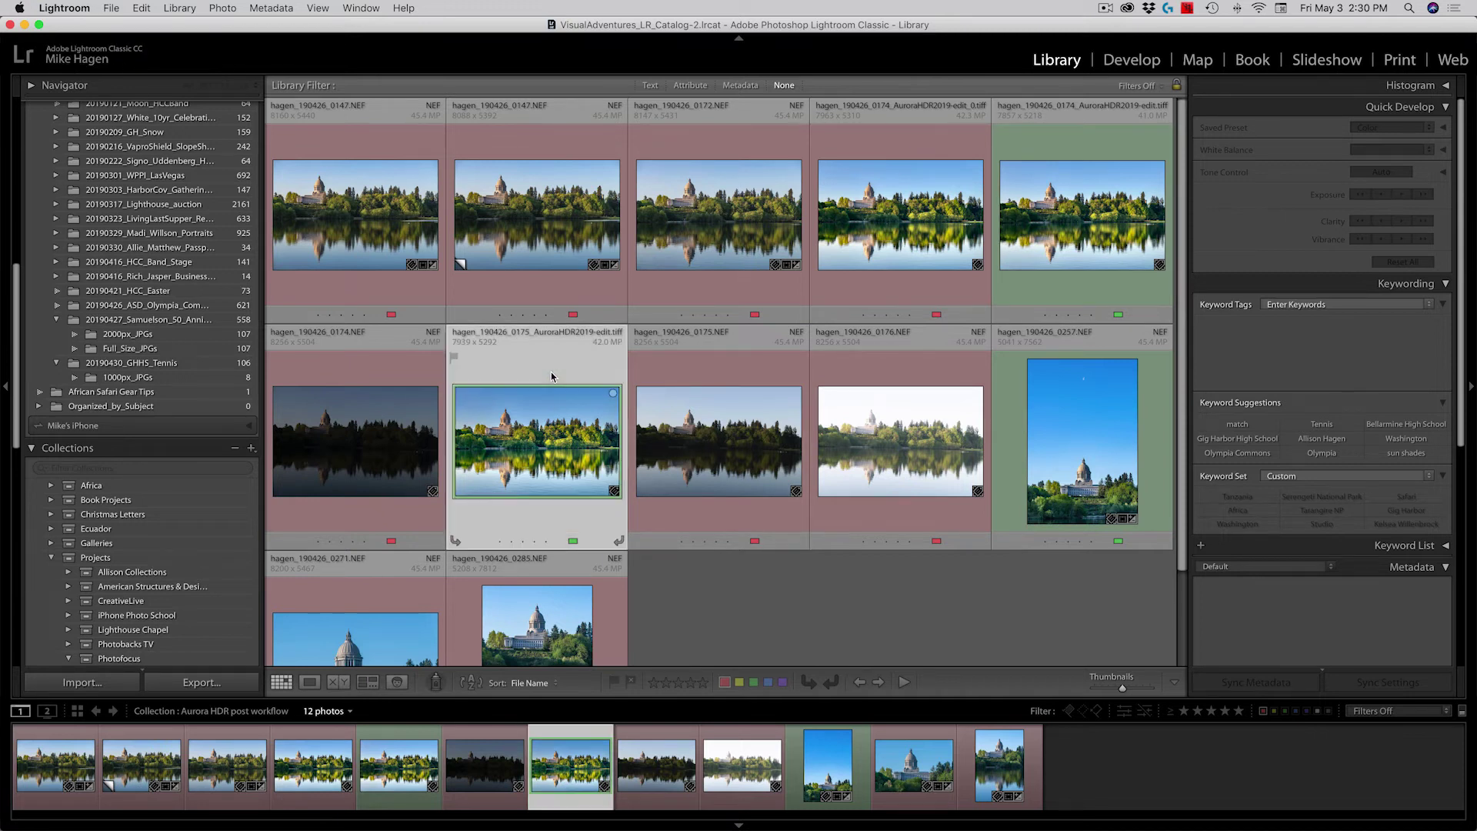
pyautogui.doubleClick(590, 406)
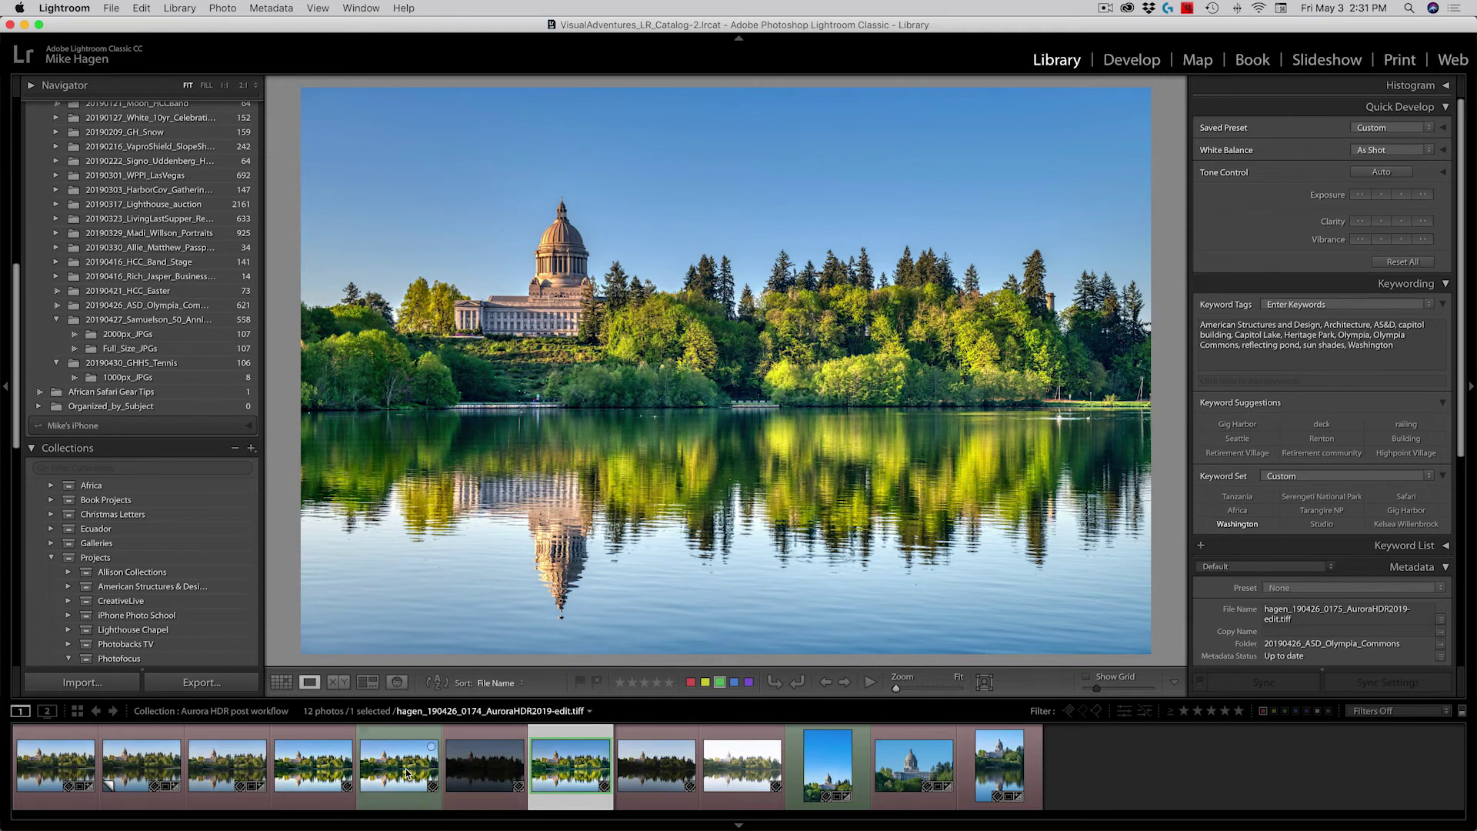
pyautogui.click(485, 772)
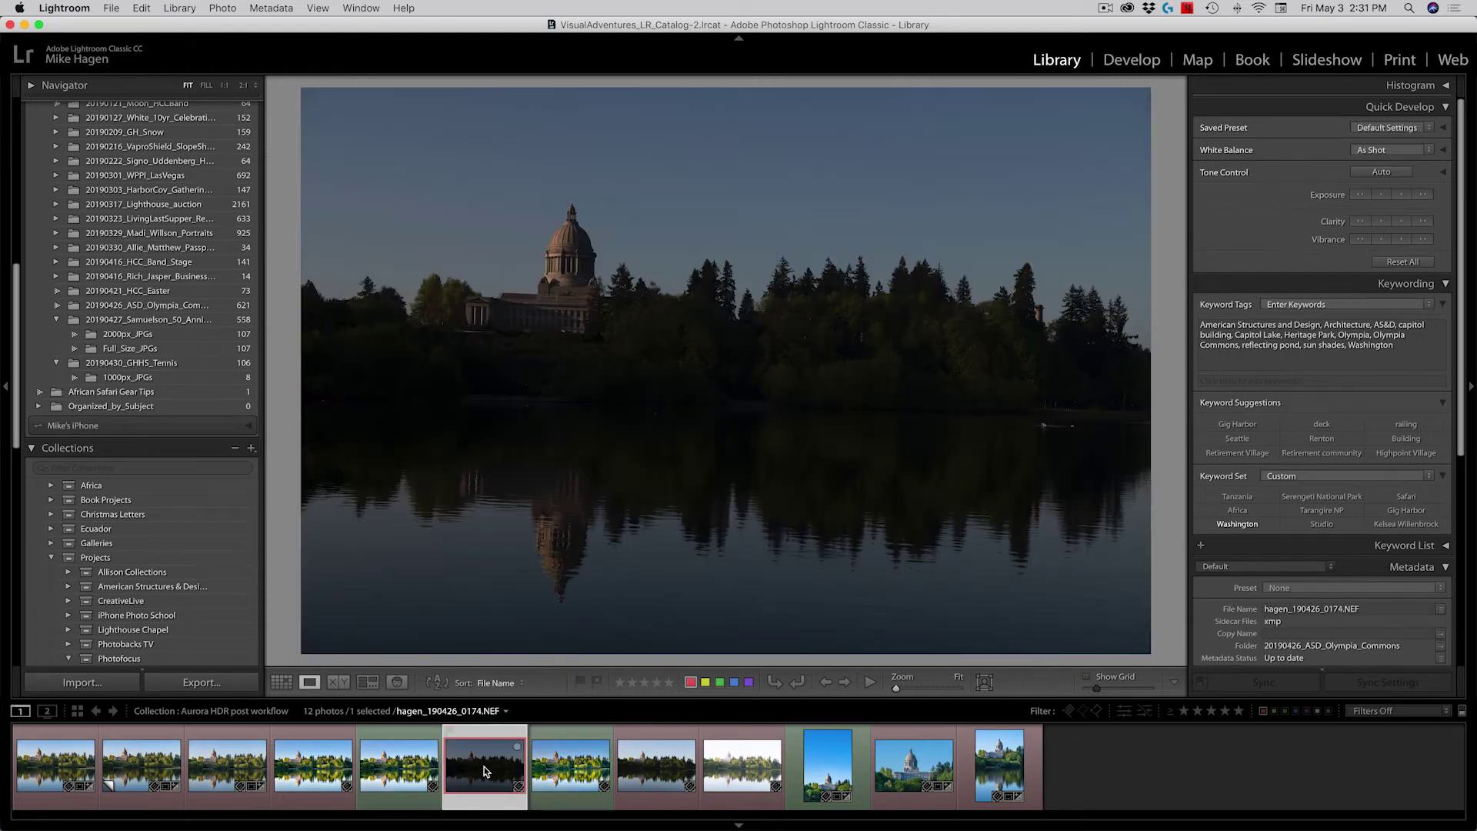
pyautogui.click(651, 779)
pyautogui.click(758, 779)
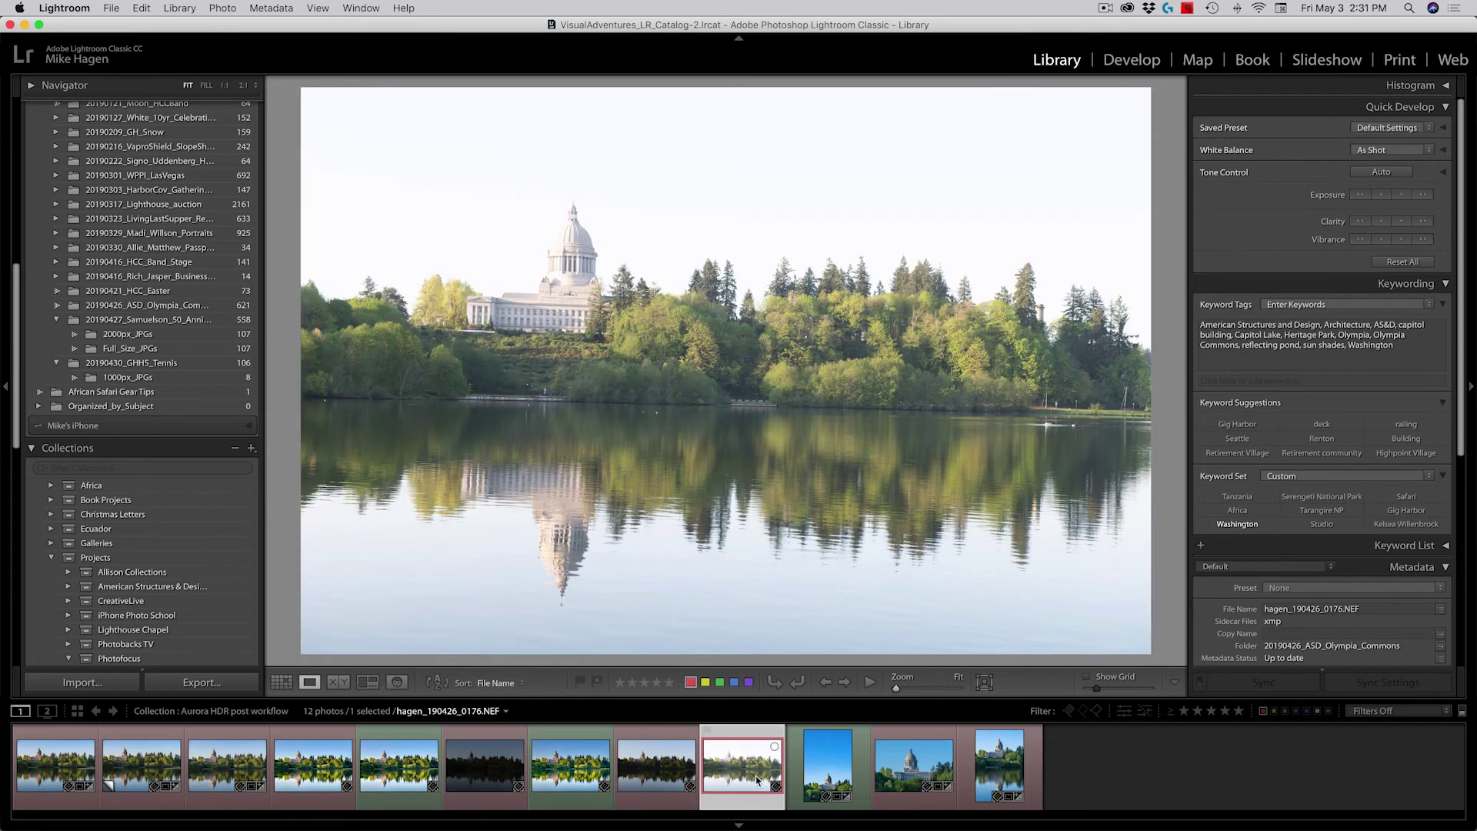
pyautogui.click(571, 774)
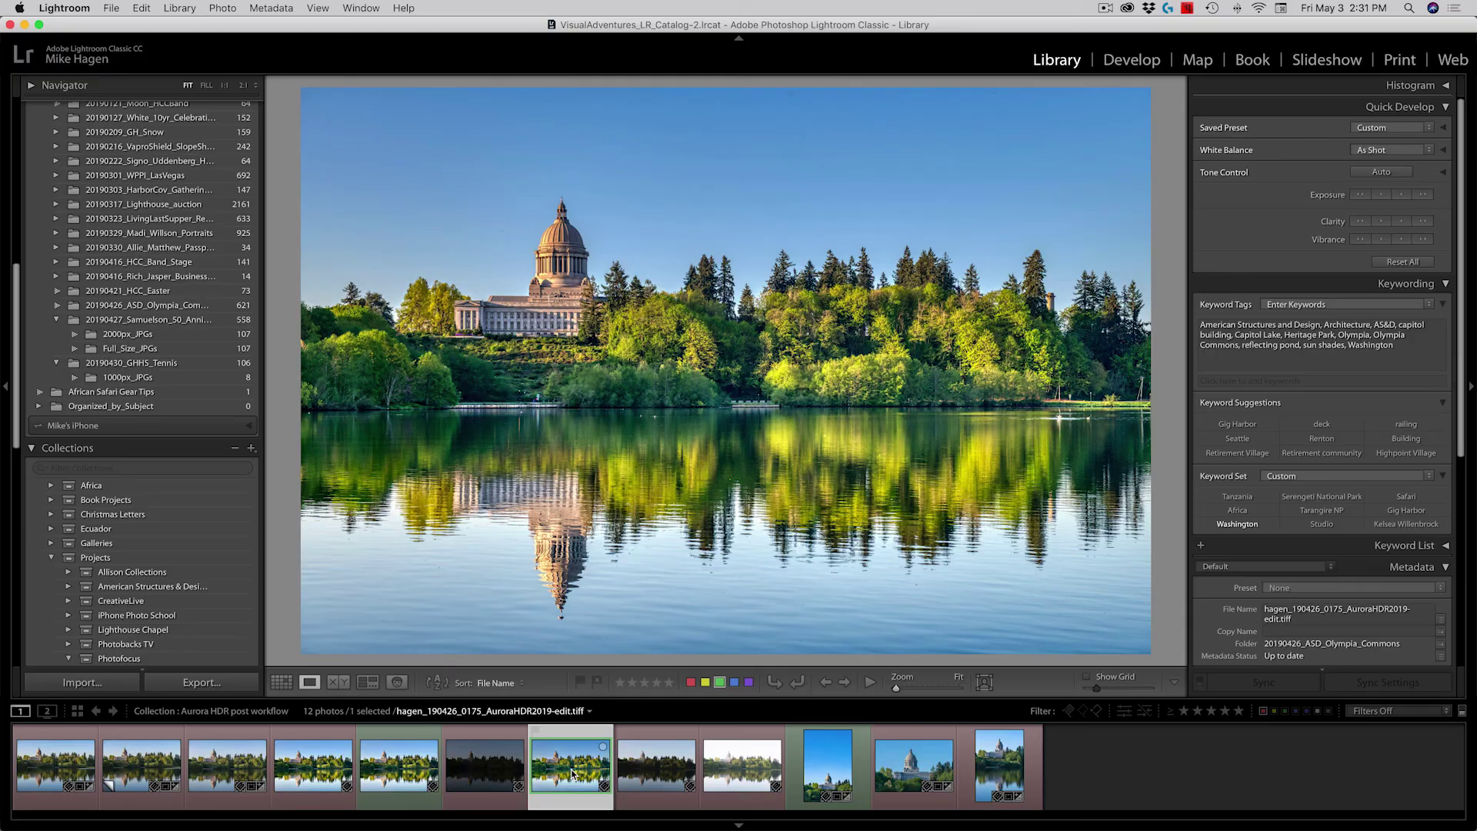
# In the Develop module, lower the HDR TIFF's Saturation to −6 and Vibrance to −3
pyautogui.press('super+j')
pyautogui.press('d')
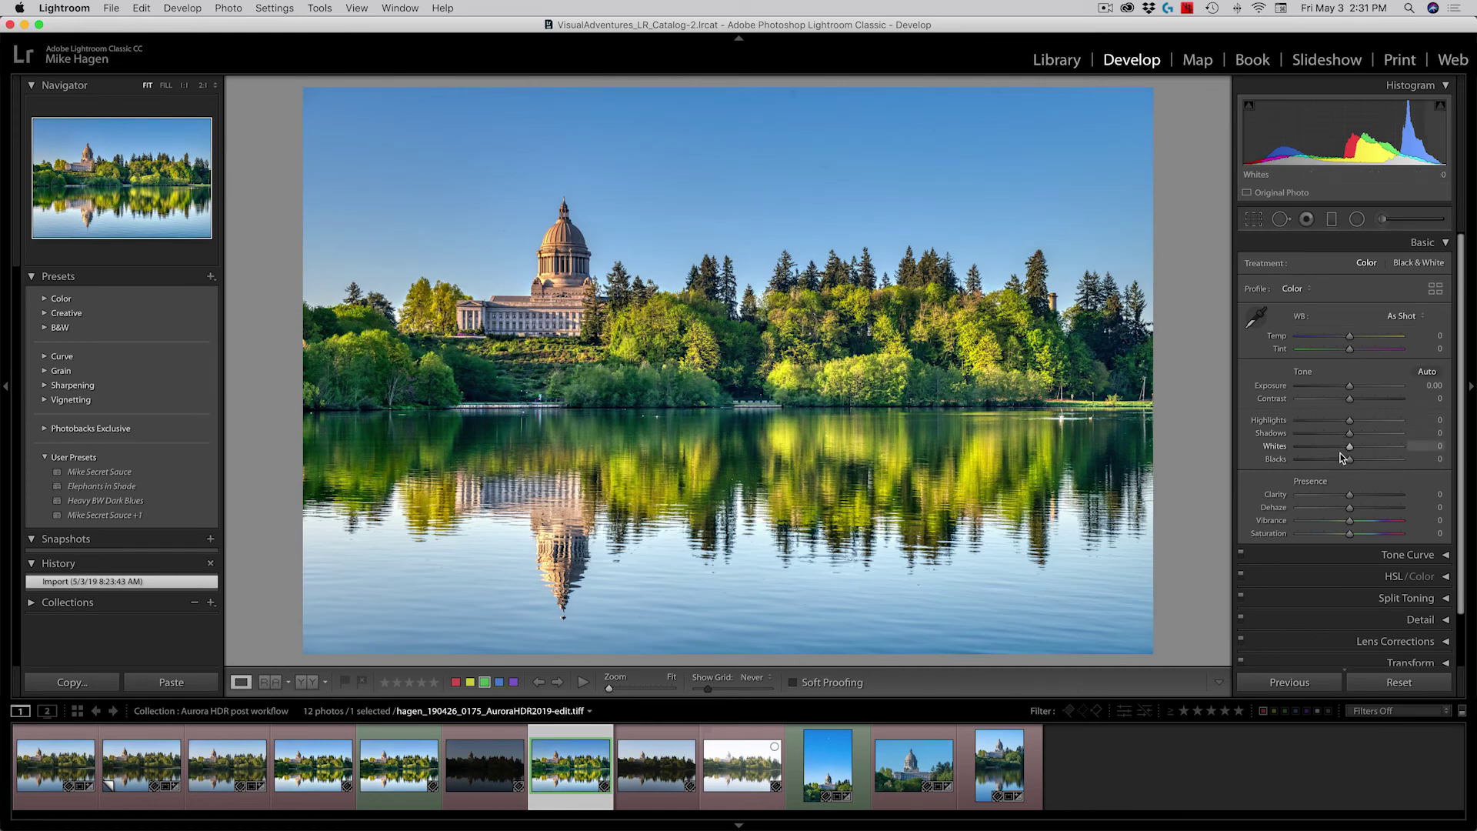
pyautogui.moveTo(1350, 536); pyautogui.dragTo(1347, 522)
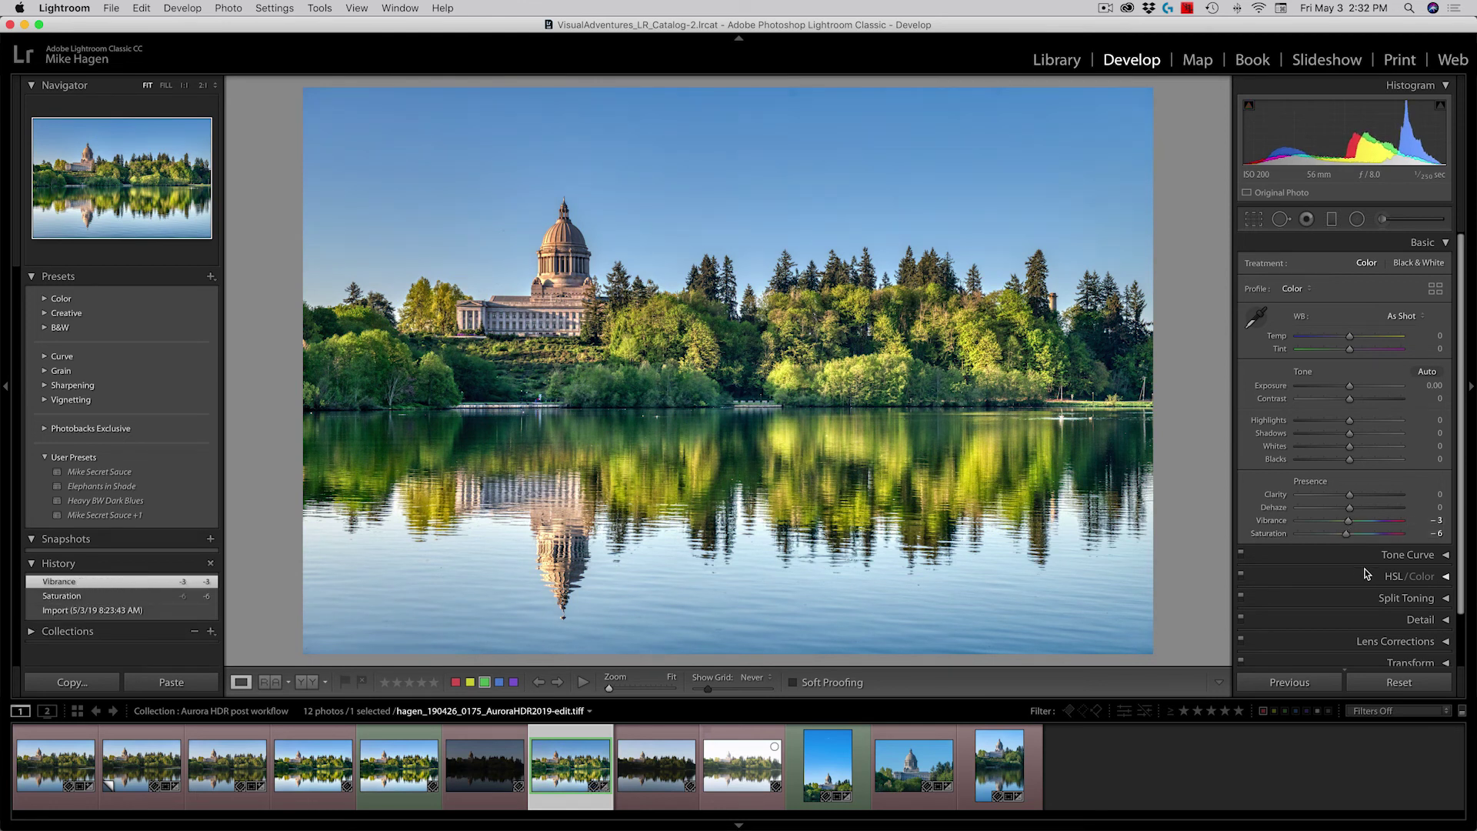